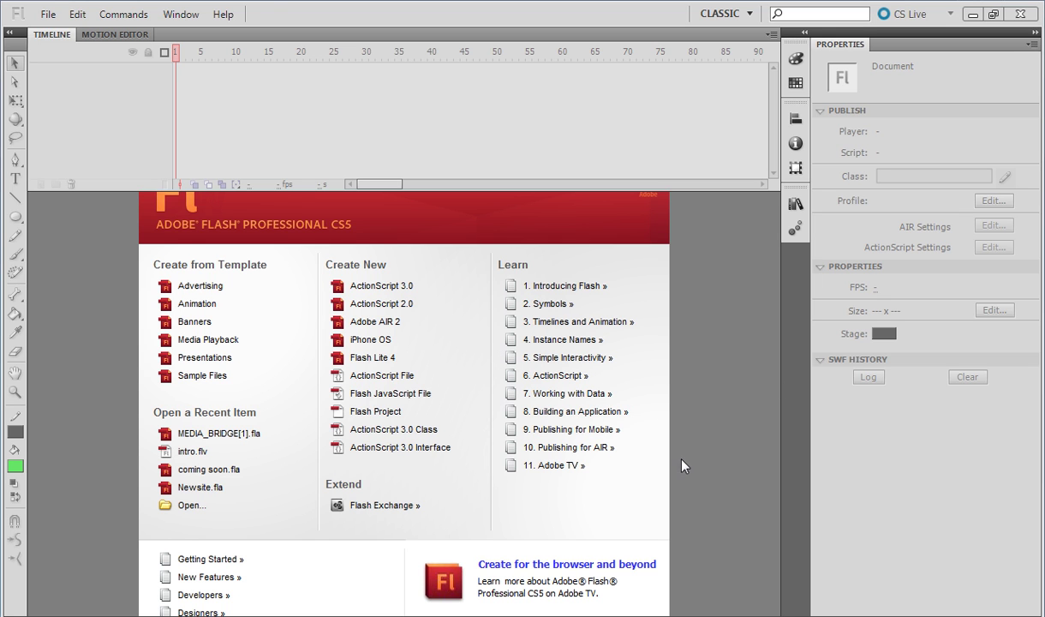
Step: Create a new ActionScript 3.0 document from the Welcome screen's Create New list
{"action": "left_click", "coordinate": [368, 287]}
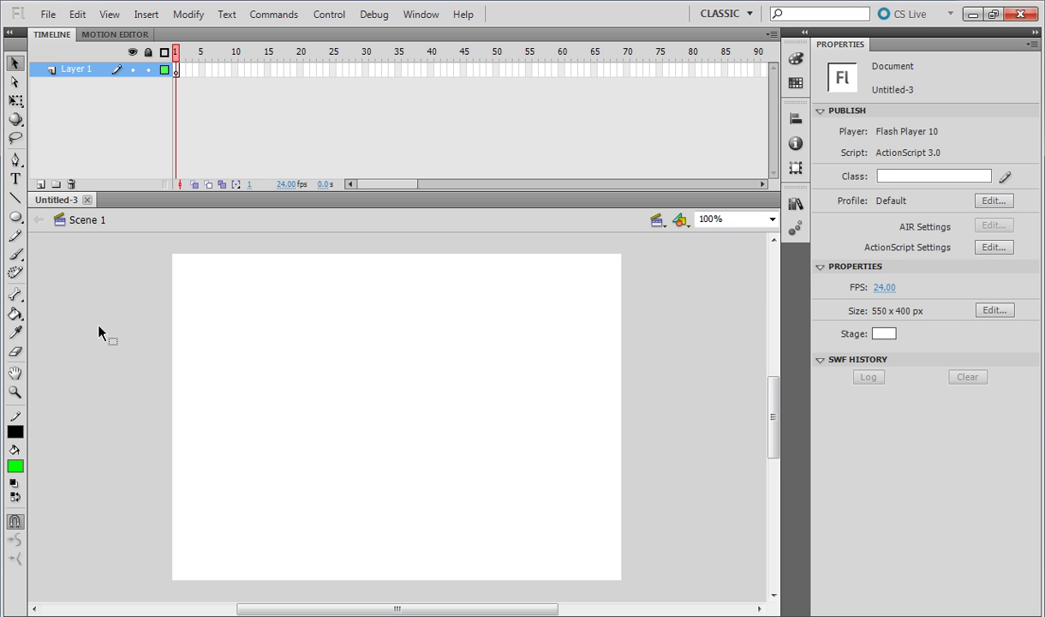
Step: Draw a green oval with the Oval tool in the middle of the stage
{"action": "left_click", "coordinate": [17, 218]}
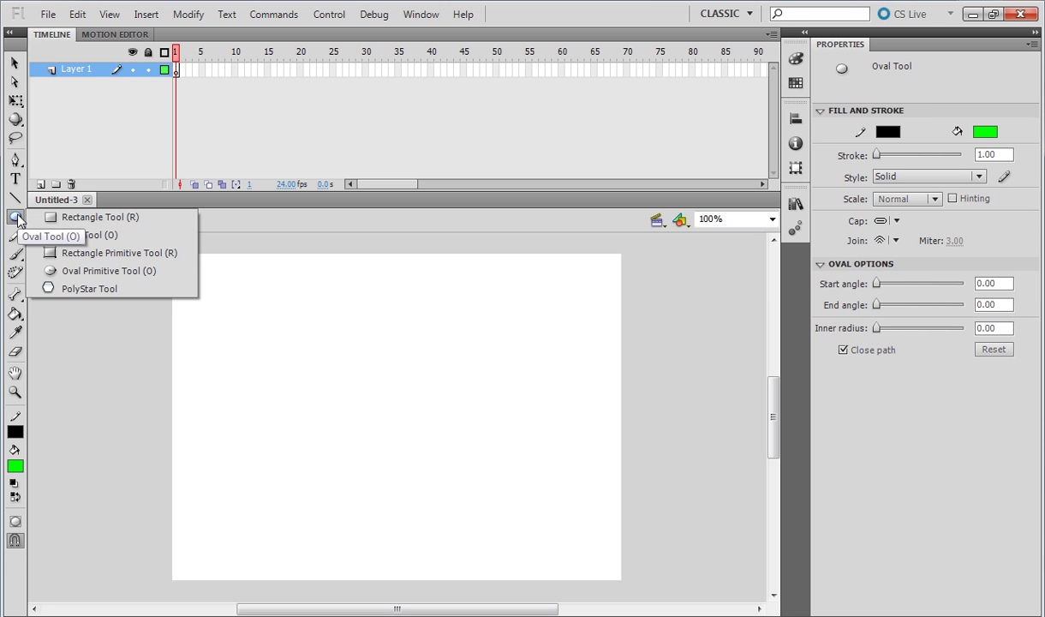
{"action": "left_click", "coordinate": [79, 236]}
{"action": "mouse_move", "coordinate": [298, 318]}
{"action": "left_mouse_down"}
{"action": "mouse_move", "coordinate": [409, 458]}
{"action": "mouse_move", "coordinate": [497, 481]}
{"action": "left_mouse_up"}
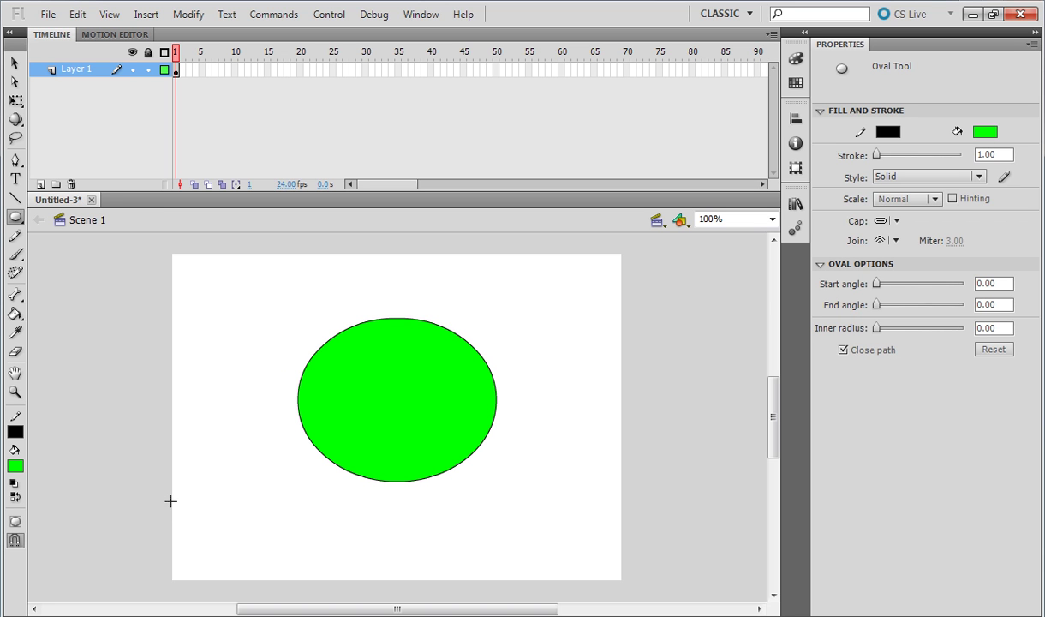
Step: Insert a keyframe at frame 20 and move the oval's fill to the stage's lower right
{"action": "left_click", "coordinate": [301, 72]}
{"action": "right_click", "coordinate": [304, 75]}
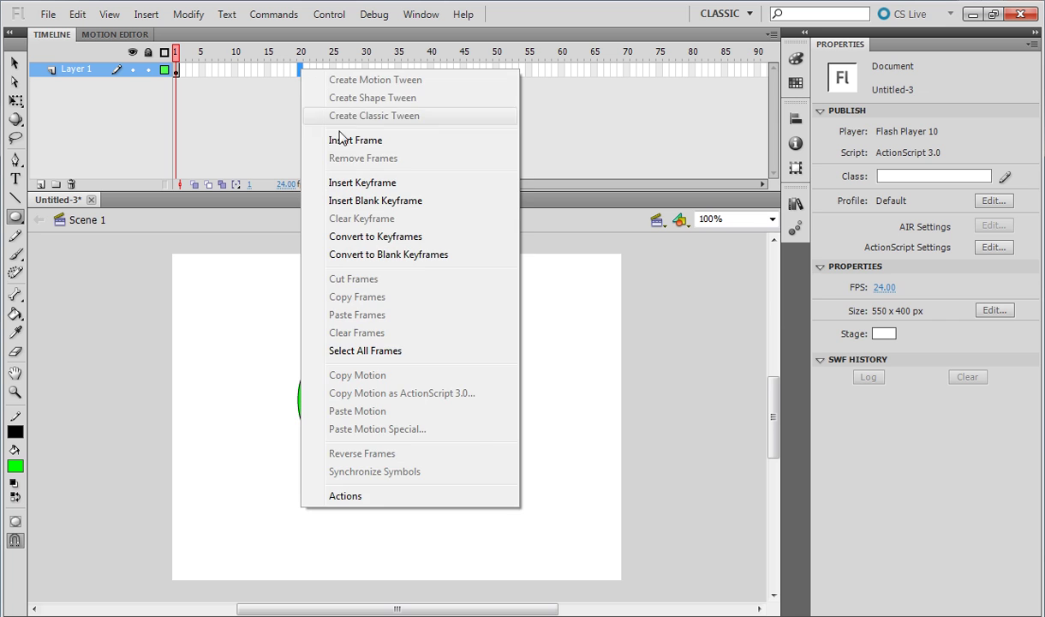
{"action": "left_click", "coordinate": [346, 177]}
{"action": "key", "text": "shift+comma"}
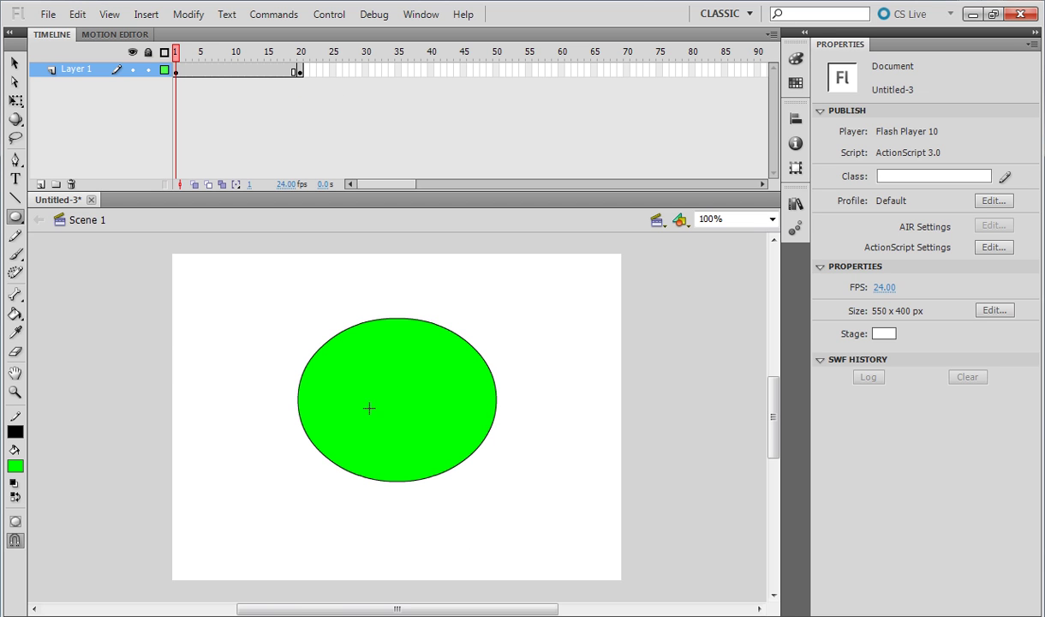
{"action": "left_click", "coordinate": [181, 54]}
{"action": "left_click_drag", "start_coordinate": [184, 59], "coordinate": [310, 71]}
{"action": "left_click", "coordinate": [14, 63]}
{"action": "left_click_drag", "start_coordinate": [380, 382], "coordinate": [496, 480]}
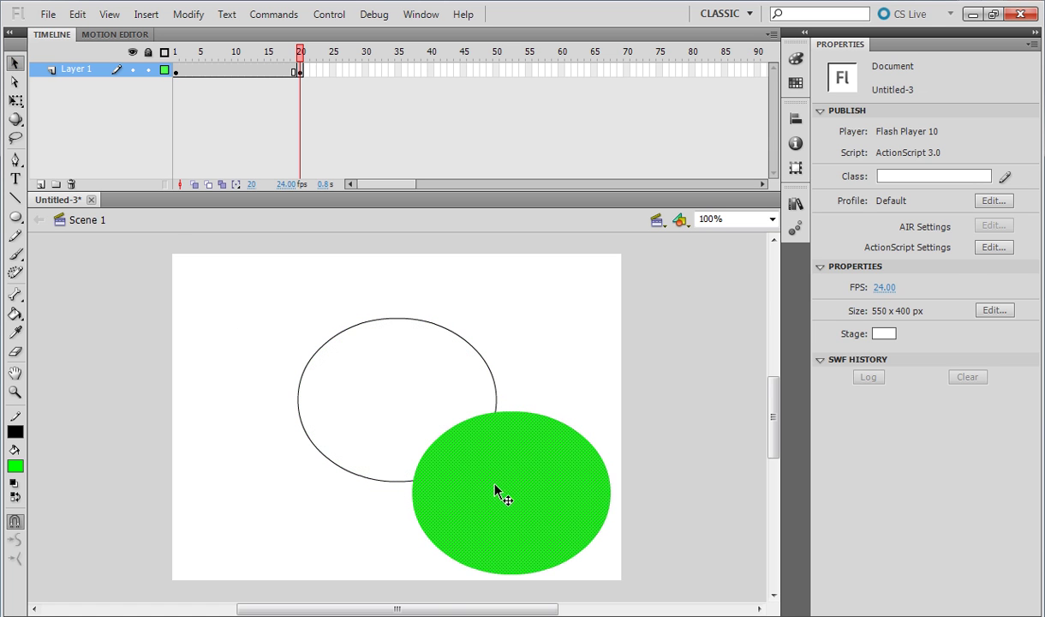
Step: Delete the oval's outline at frames 20 and 1, then select frames 1–20
{"action": "left_click", "coordinate": [354, 478]}
{"action": "key", "text": "Delete"}
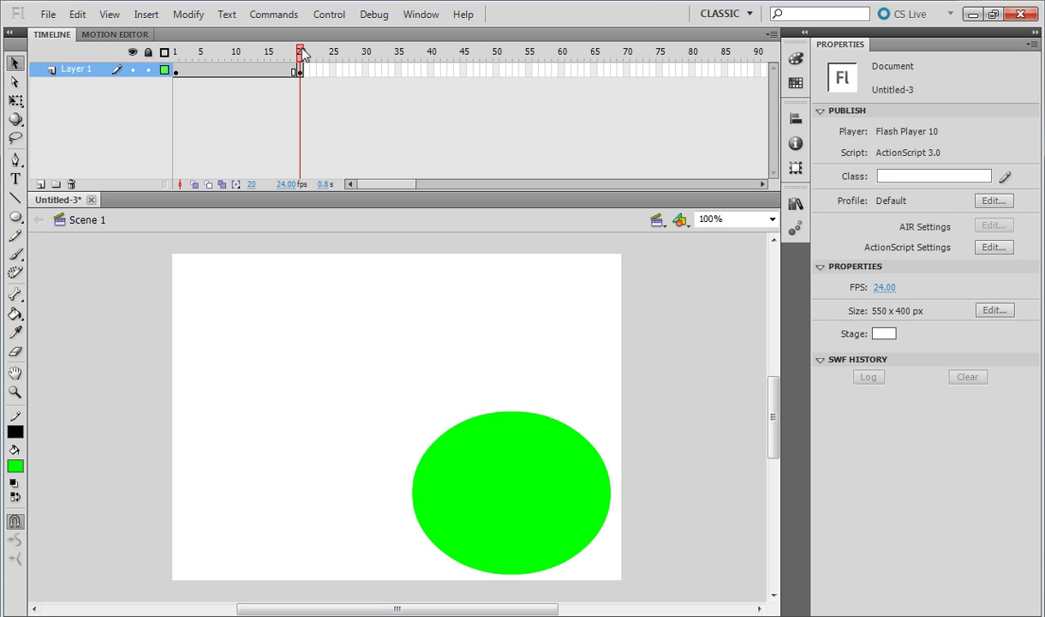
{"action": "left_click_drag", "start_coordinate": [302, 53], "coordinate": [175, 53]}
{"action": "left_click", "coordinate": [335, 468]}
{"action": "key", "text": "Delete"}
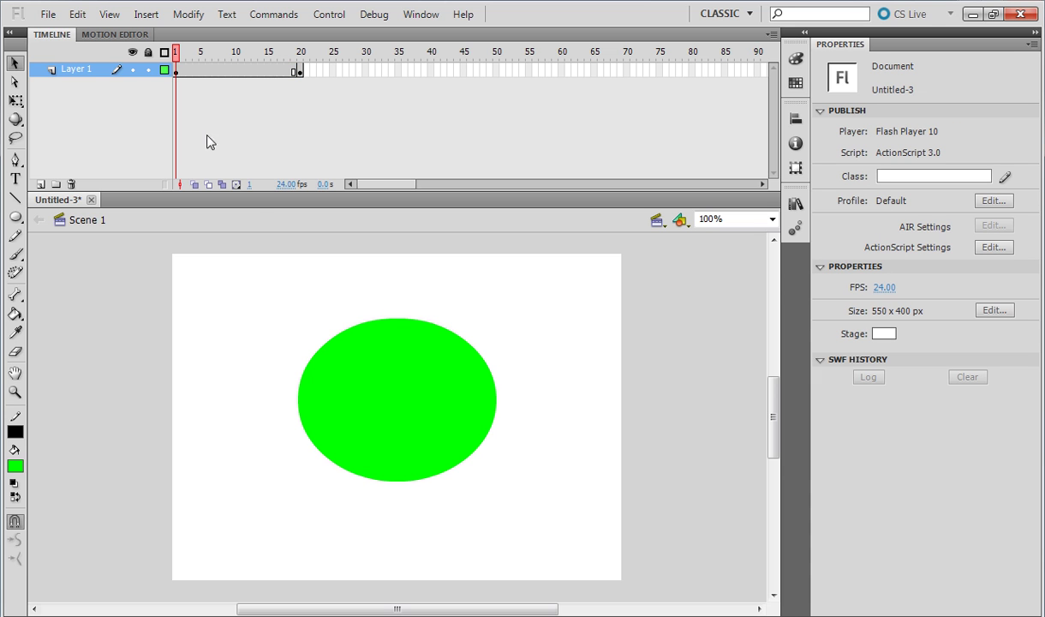
{"action": "left_click_drag", "start_coordinate": [177, 51], "coordinate": [302, 57]}
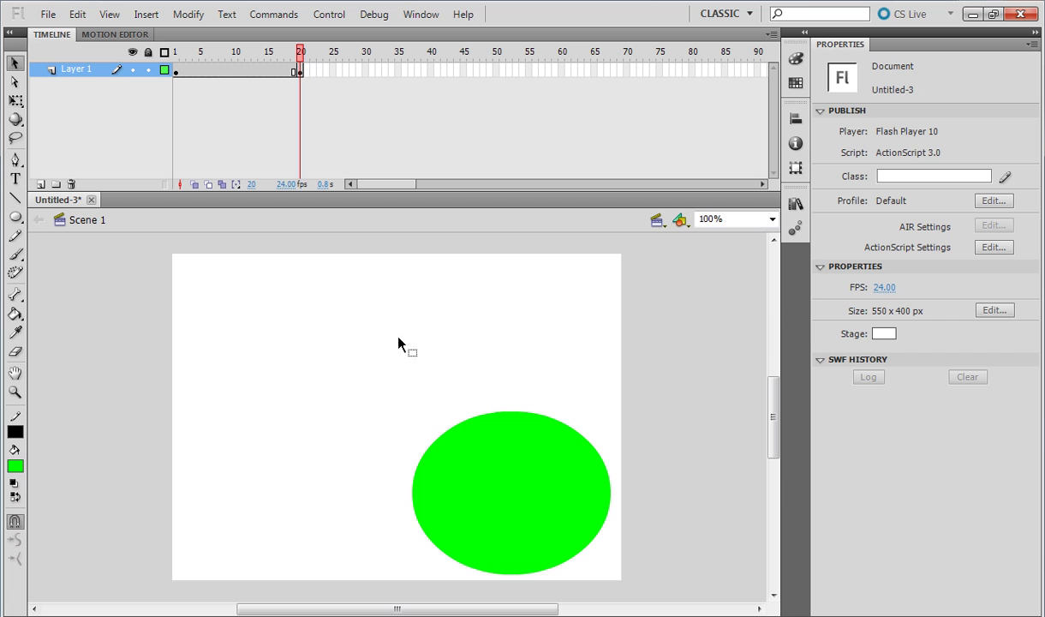
{"action": "left_click", "coordinate": [178, 72]}
{"action": "left_click", "coordinate": [299, 70]}
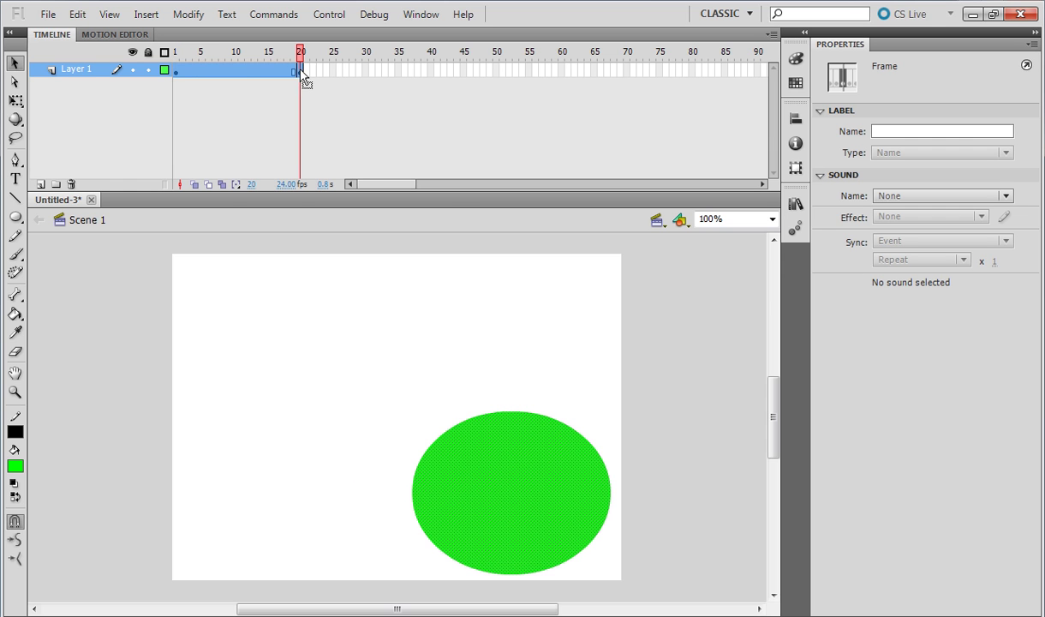
Step: Apply a shape tween to frames 1–20, not a motion tween, and play it to preview
{"action": "right_click", "coordinate": [243, 81]}
{"action": "left_click", "coordinate": [262, 87]}
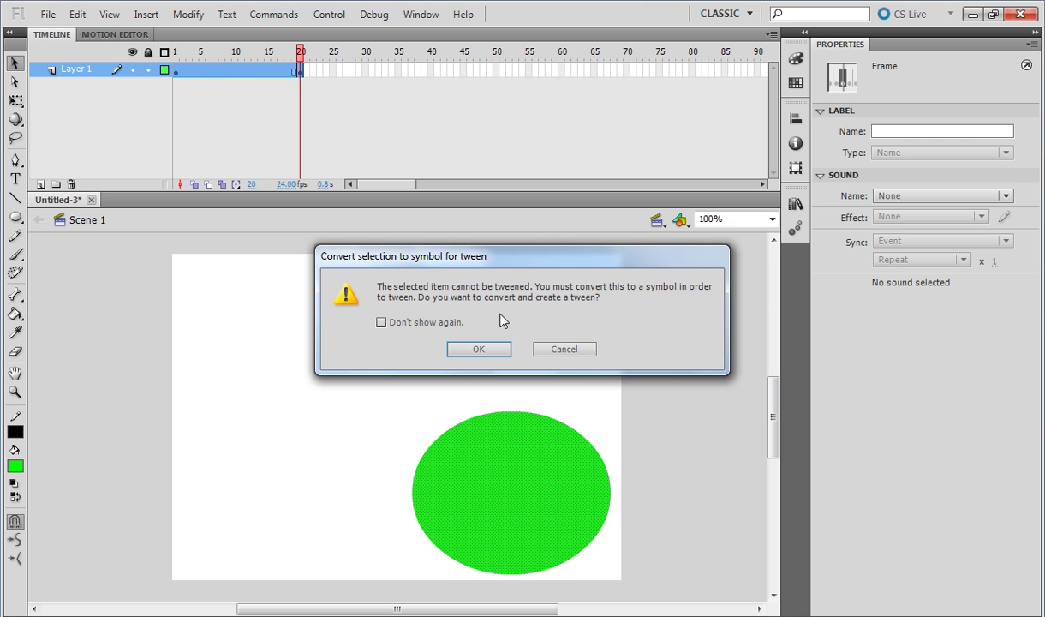
{"action": "left_click", "coordinate": [553, 351]}
{"action": "right_click", "coordinate": [233, 78]}
{"action": "left_click", "coordinate": [292, 107]}
{"action": "left_click", "coordinate": [300, 60]}
{"action": "key", "text": "Return"}
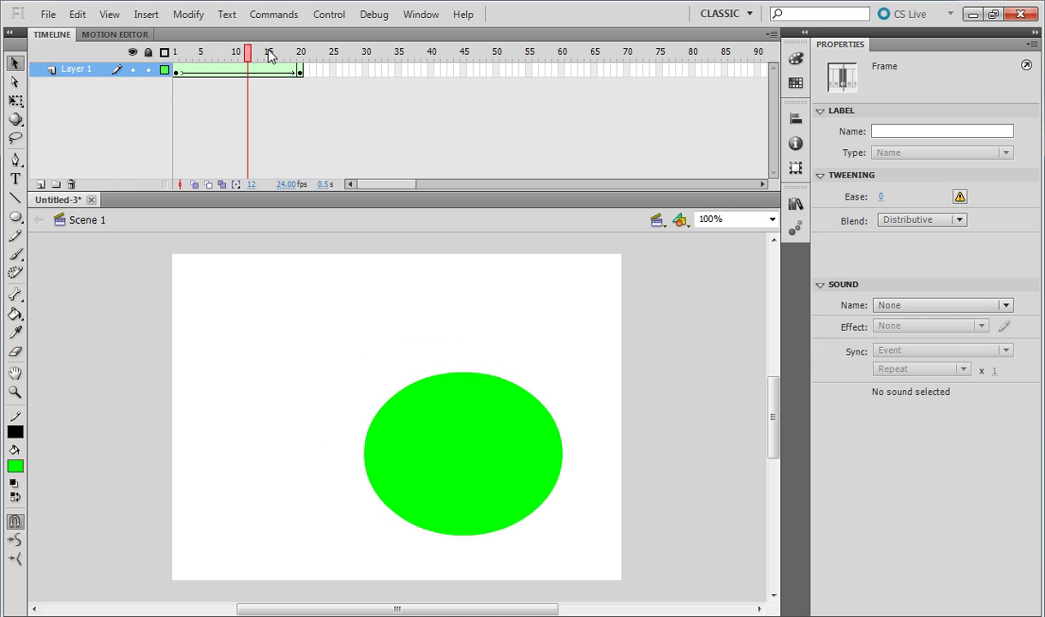
{"action": "key", "text": "Return"}
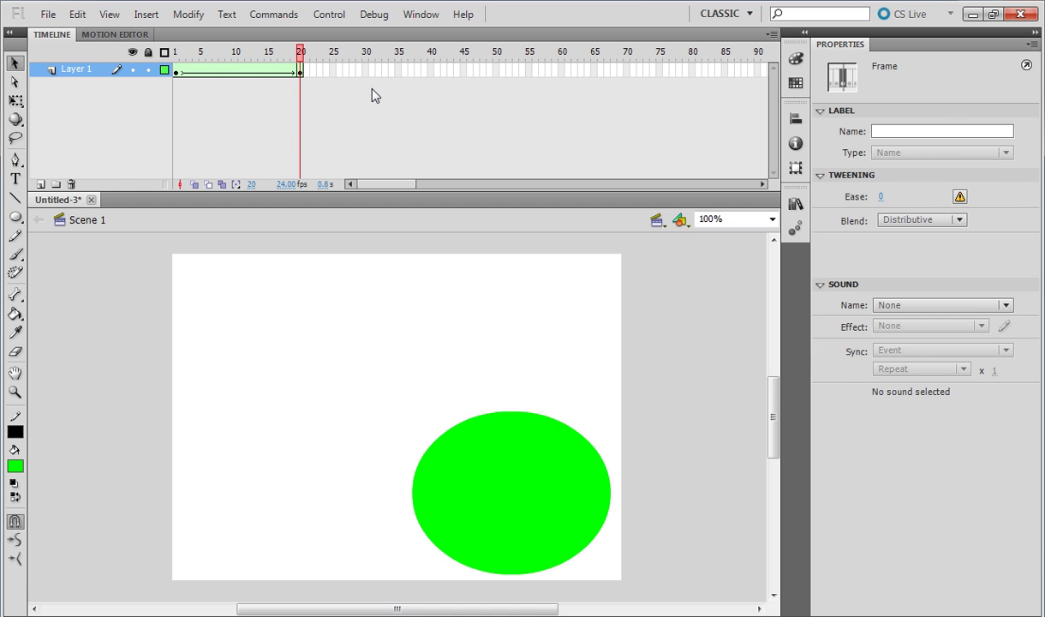
{"action": "left_click", "coordinate": [372, 94]}
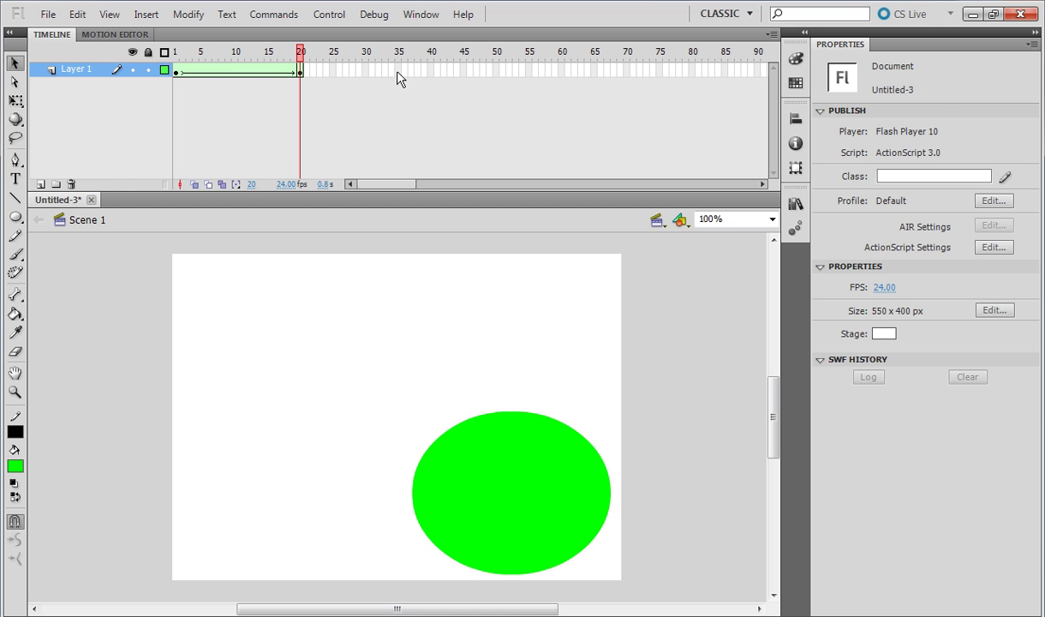
Step: Add a keyframe at frame 40 with the oval moved upper left, and preview the result
{"action": "right_click", "coordinate": [431, 75]}
{"action": "left_click", "coordinate": [499, 185]}
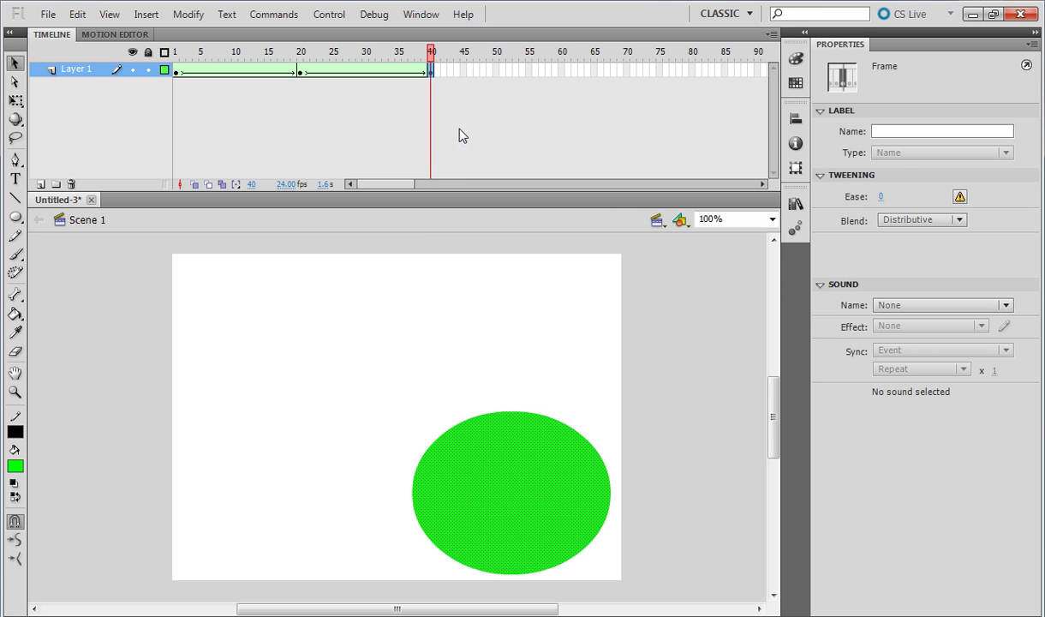
{"action": "left_click_drag", "start_coordinate": [463, 442], "coordinate": [251, 317]}
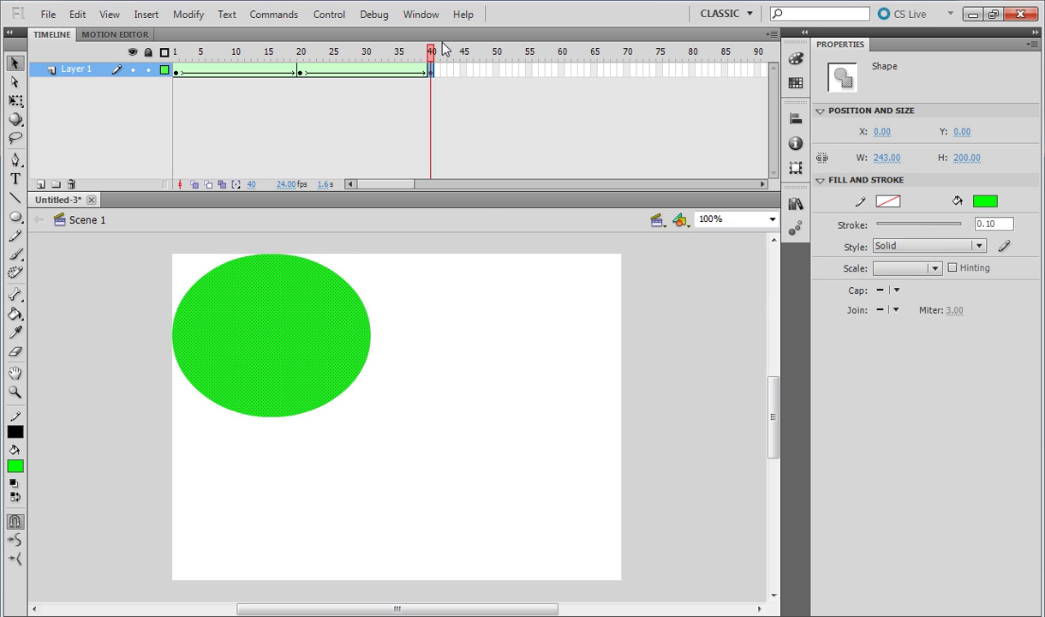
{"action": "left_click_drag", "start_coordinate": [434, 55], "coordinate": [128, 49]}
{"action": "key", "text": "Return"}
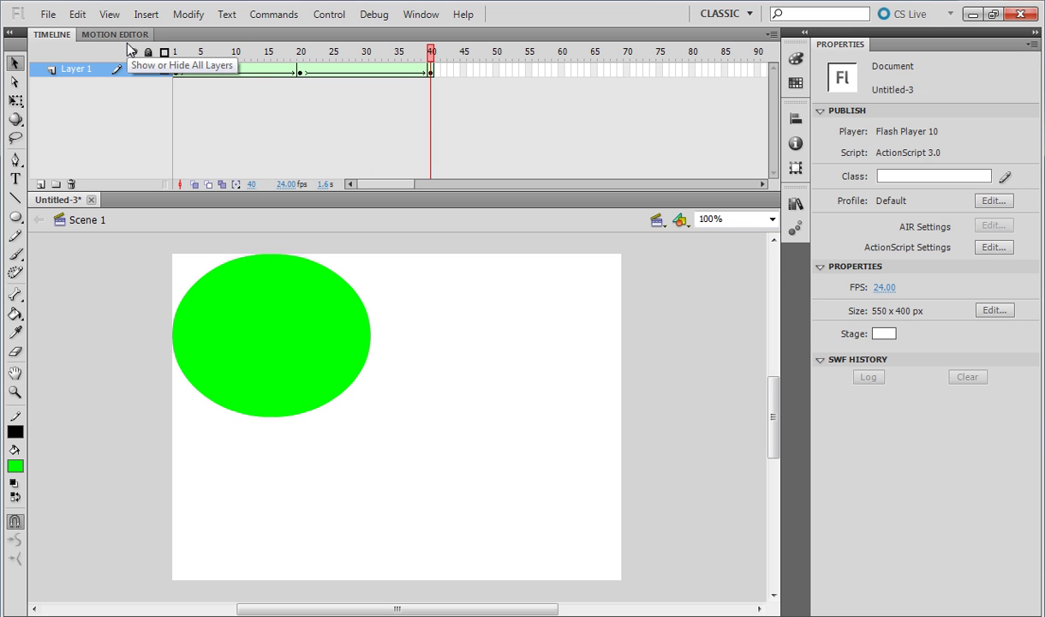
Step: Add keyframes at frames 60 and 80, moving the oval to the right side, then lower left
{"action": "right_click", "coordinate": [562, 69]}
{"action": "left_click", "coordinate": [595, 181]}
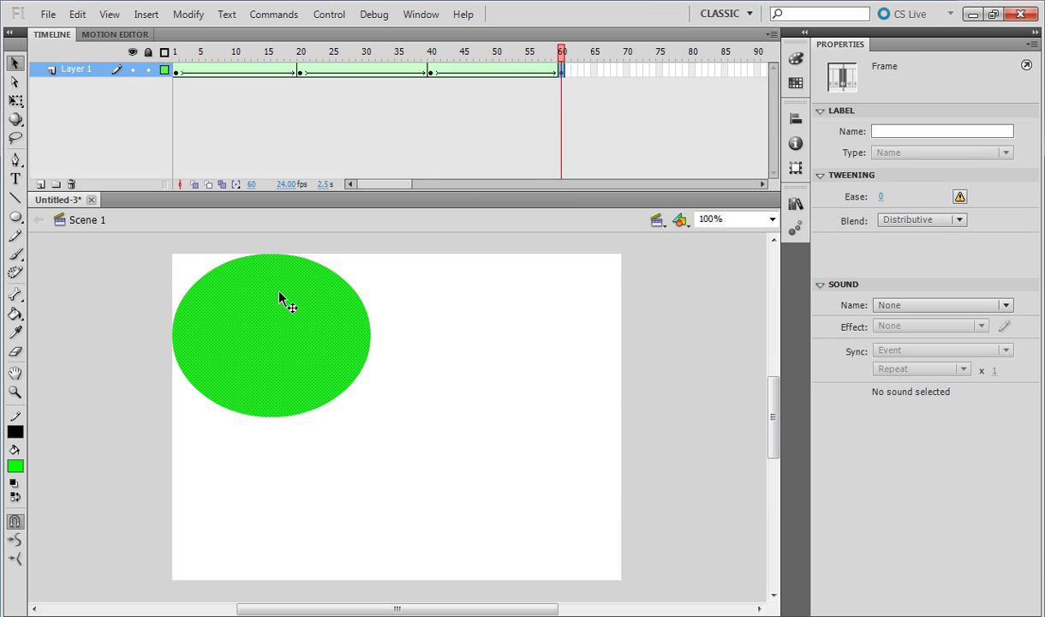
{"action": "left_click_drag", "start_coordinate": [241, 334], "coordinate": [494, 418]}
{"action": "left_click", "coordinate": [694, 71]}
{"action": "right_click", "coordinate": [694, 71]}
{"action": "left_click", "coordinate": [737, 180]}
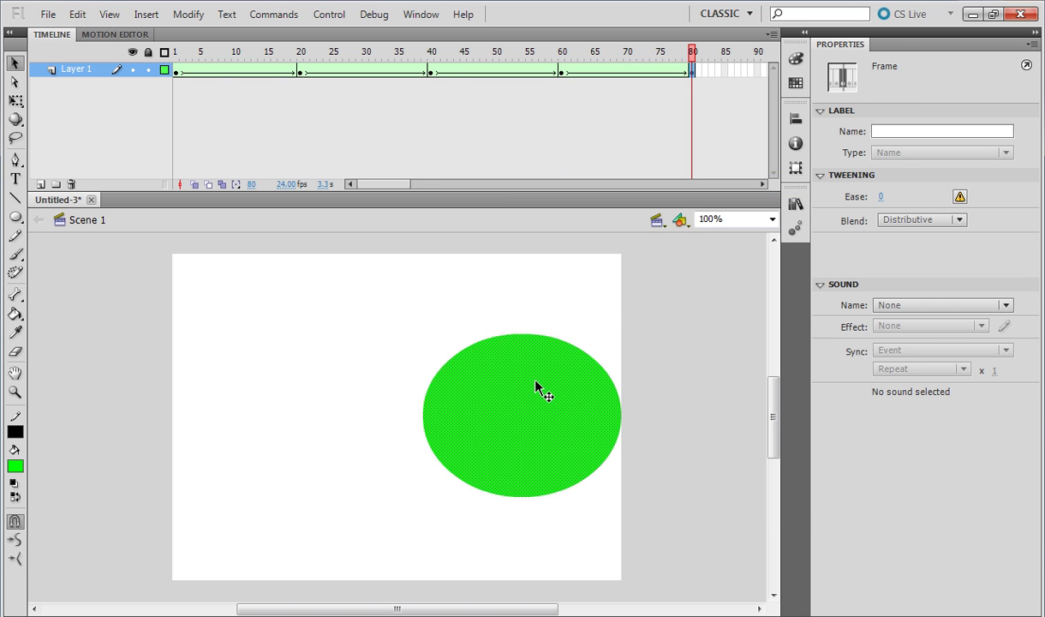
{"action": "left_click_drag", "start_coordinate": [509, 386], "coordinate": [286, 469]}
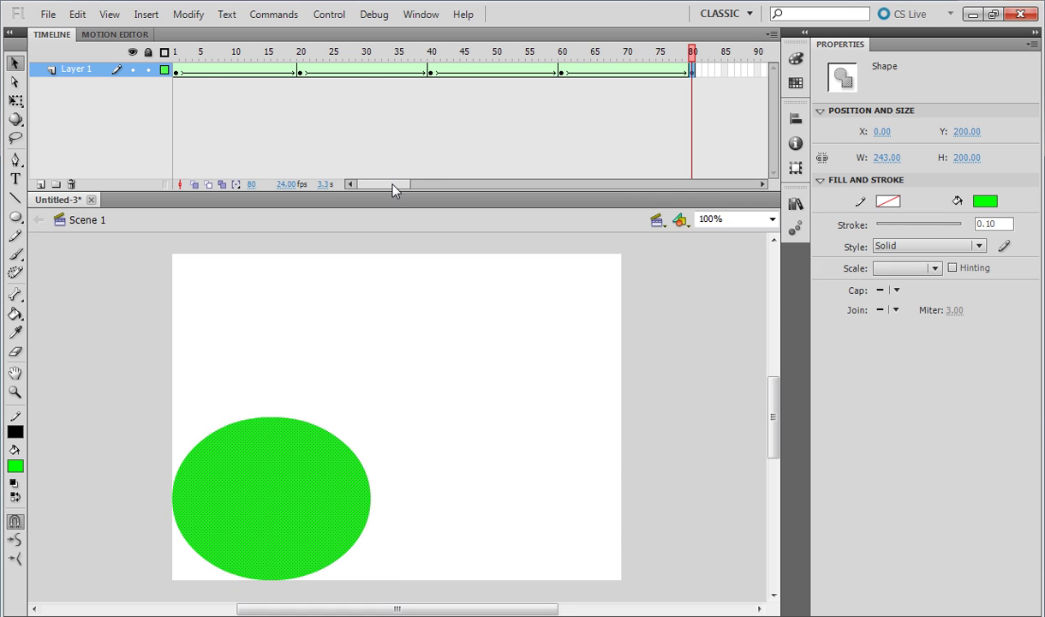
Step: Add keyframes at frames 100 and 120, moving the oval to the top right, then left side
{"action": "left_click_drag", "start_coordinate": [392, 183], "coordinate": [425, 186]}
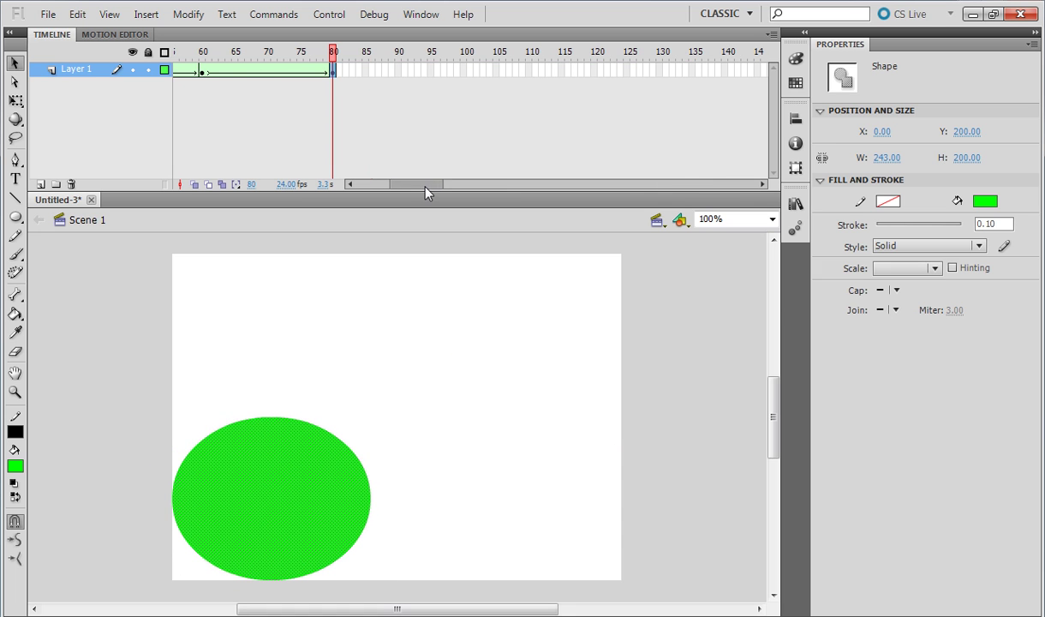
{"action": "right_click", "coordinate": [465, 74]}
{"action": "left_click", "coordinate": [504, 180]}
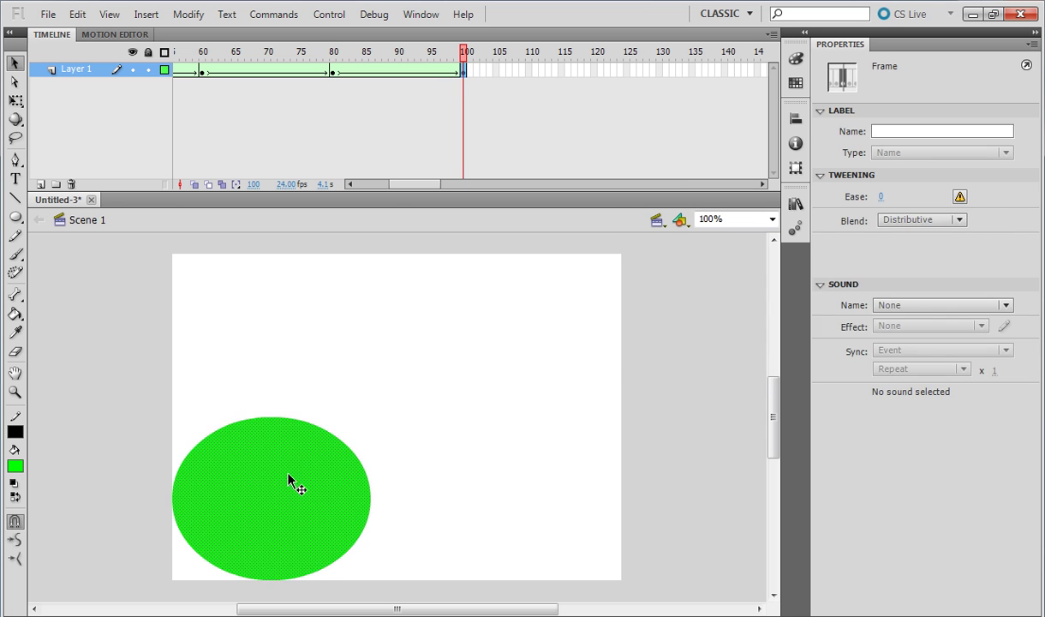
{"action": "left_click_drag", "start_coordinate": [289, 482], "coordinate": [538, 320]}
{"action": "key", "text": "Escape"}
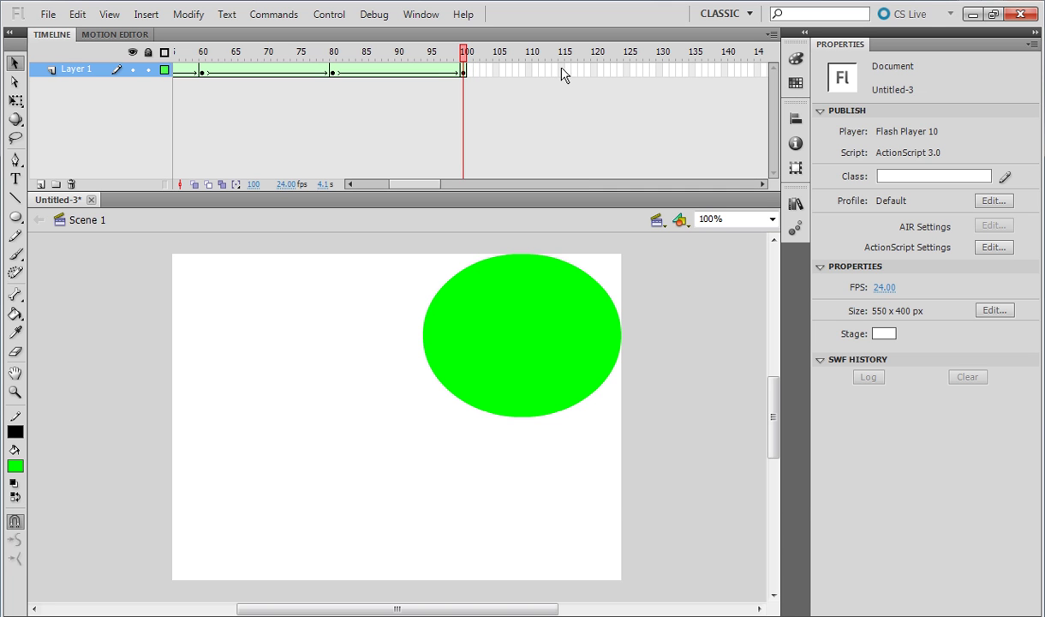
{"action": "right_click", "coordinate": [596, 72]}
{"action": "left_click", "coordinate": [634, 180]}
{"action": "left_click_drag", "start_coordinate": [516, 330], "coordinate": [265, 409]}
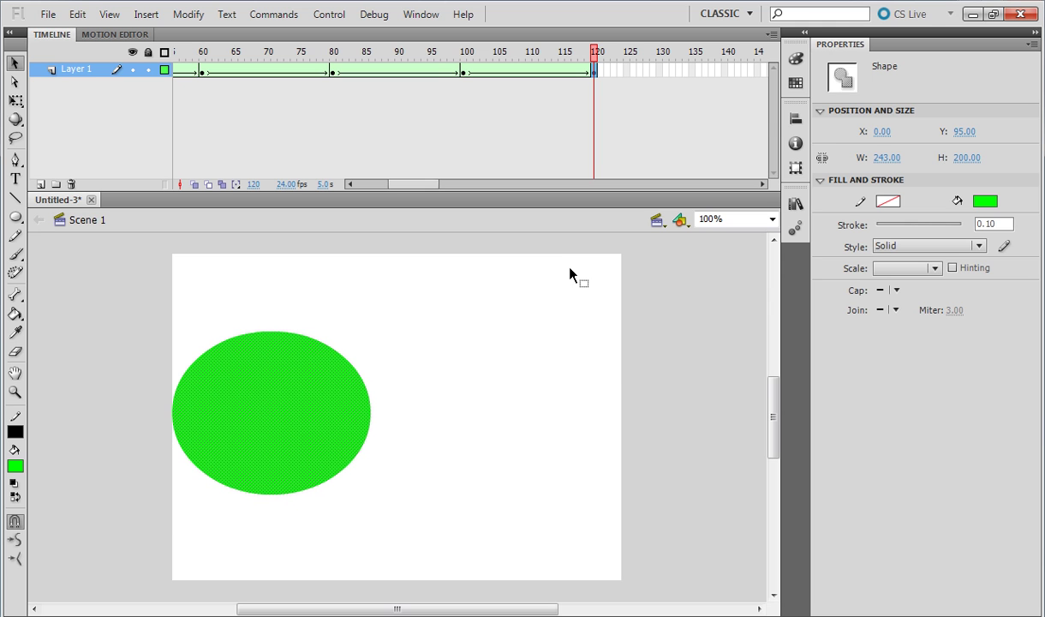
Step: Replace a mistaken blank keyframe with a keyframe at frame 140, oval moved to top centre
{"action": "right_click", "coordinate": [726, 72]}
{"action": "left_click", "coordinate": [763, 198]}
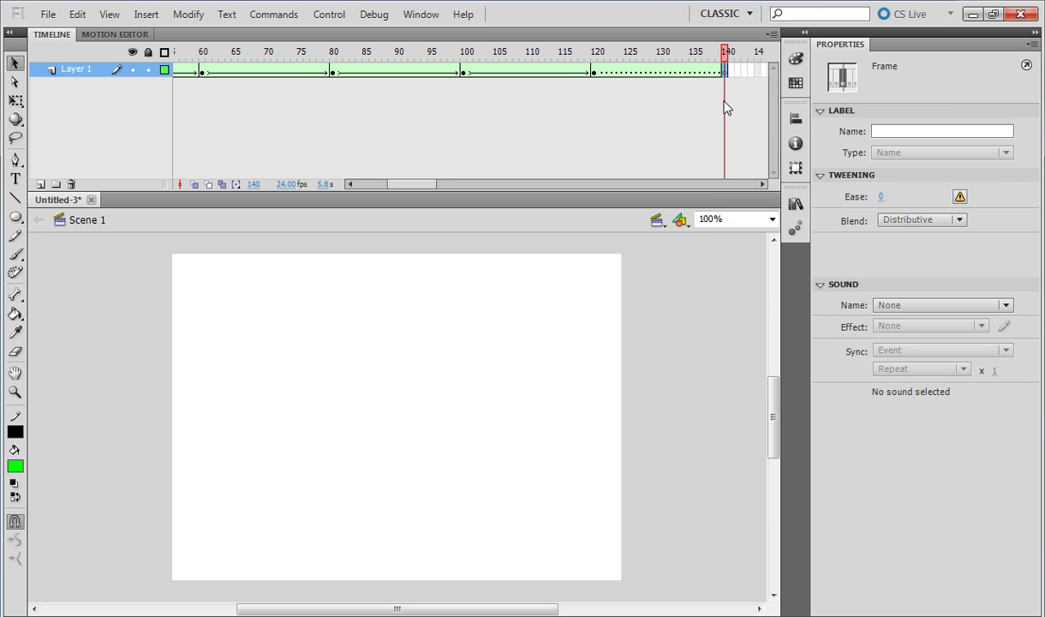
{"action": "key", "text": "ctrl+z"}
{"action": "right_click", "coordinate": [724, 73]}
{"action": "left_click", "coordinate": [689, 60]}
{"action": "right_click", "coordinate": [729, 71]}
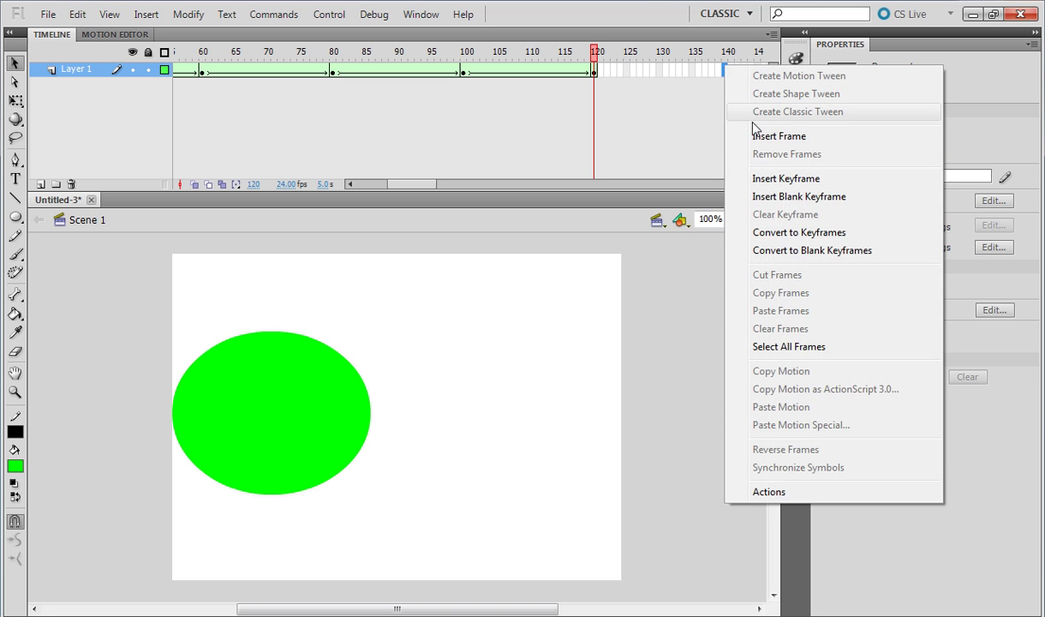
{"action": "left_click", "coordinate": [784, 180]}
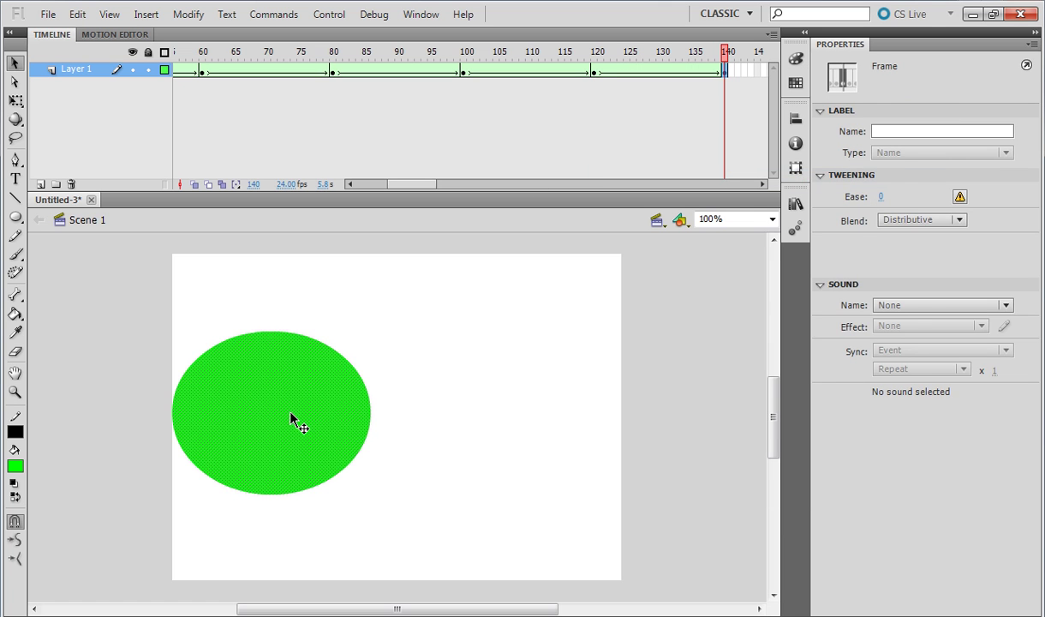
{"action": "left_click_drag", "start_coordinate": [296, 420], "coordinate": [425, 340]}
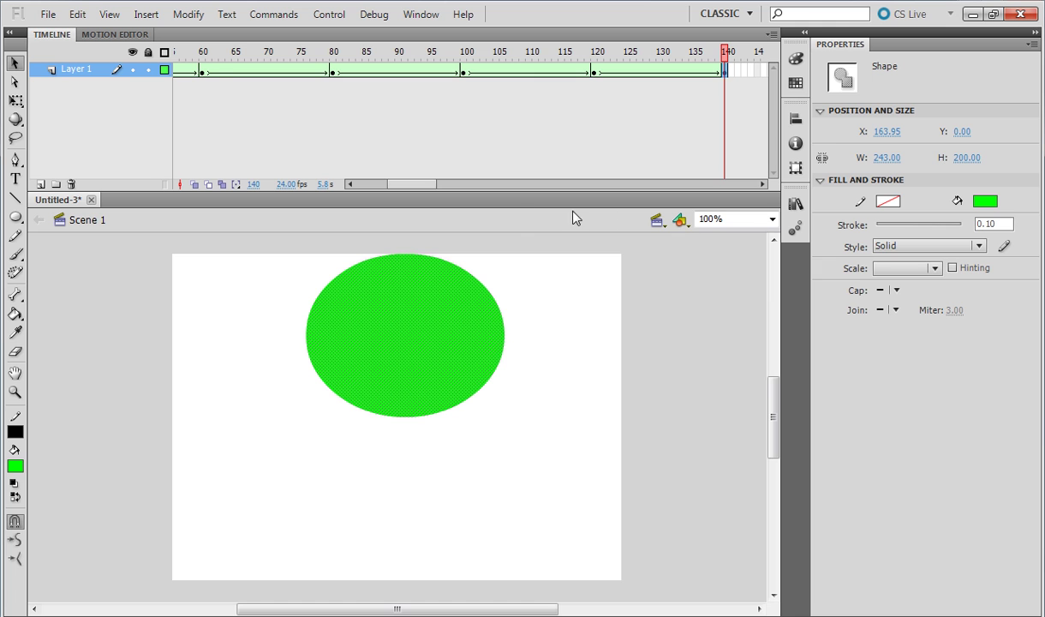
Step: Add keyframes at 160 (oval at bottom) and 175 (off-stage top-left), then rewind to frame 1
{"action": "left_click_drag", "start_coordinate": [409, 188], "coordinate": [439, 188]}
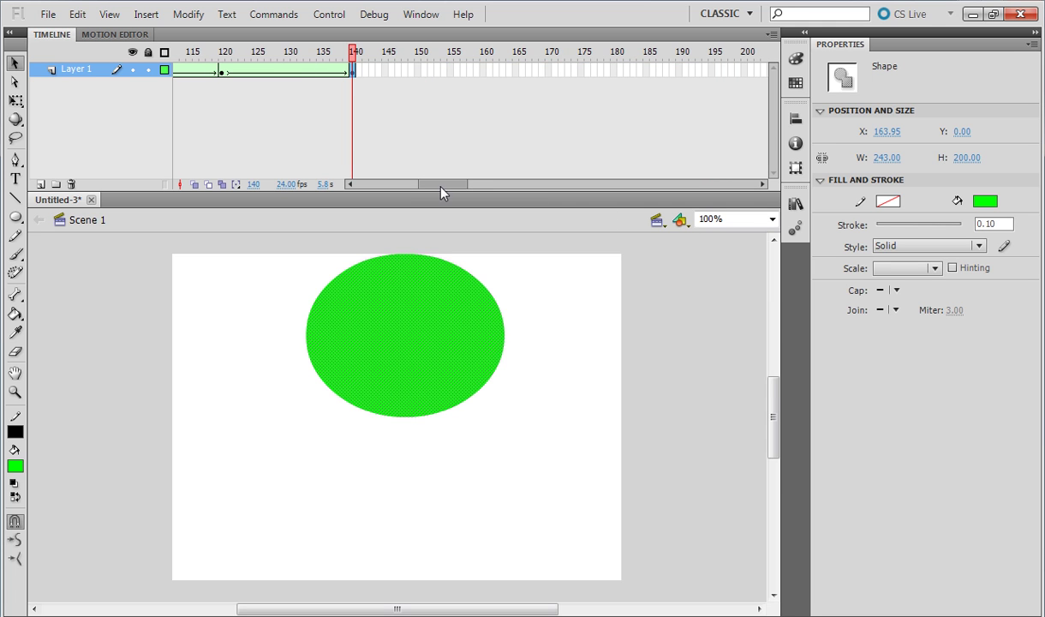
{"action": "right_click", "coordinate": [482, 73]}
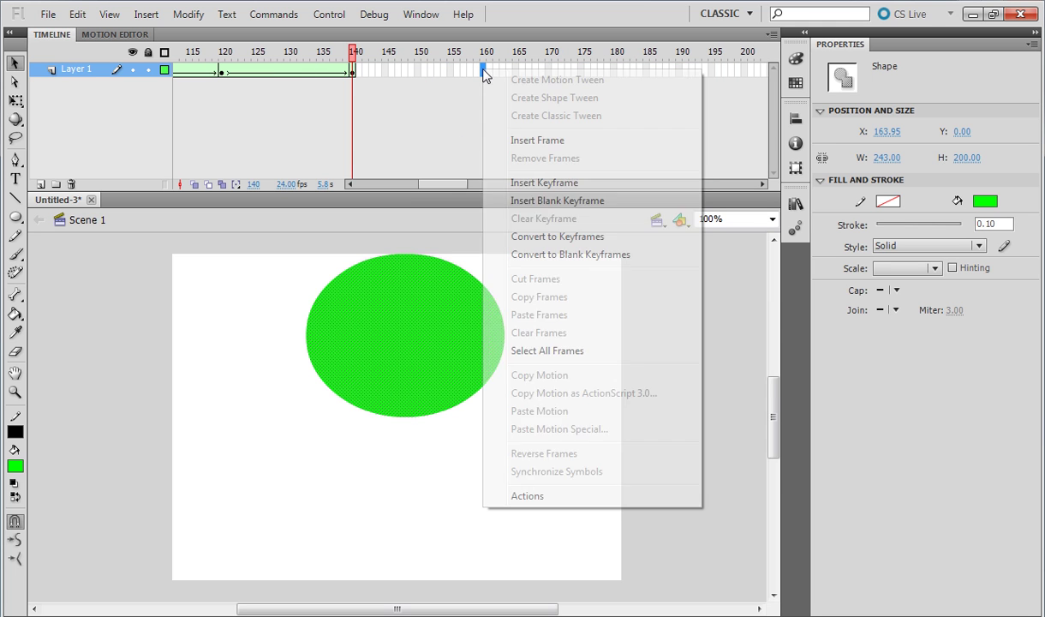
{"action": "left_click", "coordinate": [533, 182]}
{"action": "left_click_drag", "start_coordinate": [467, 333], "coordinate": [442, 481]}
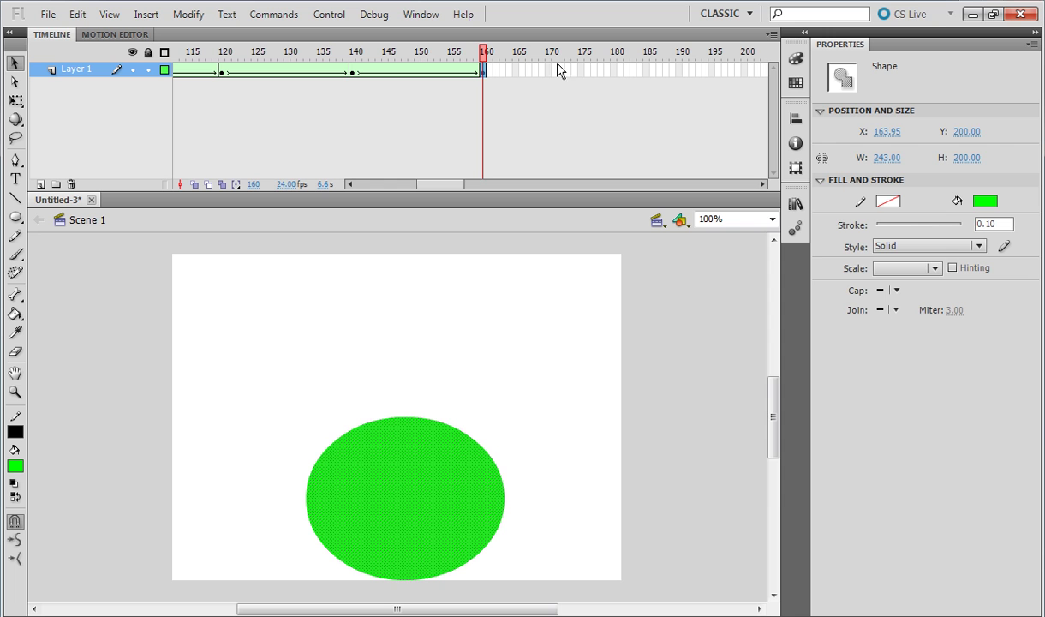
{"action": "right_click", "coordinate": [581, 71]}
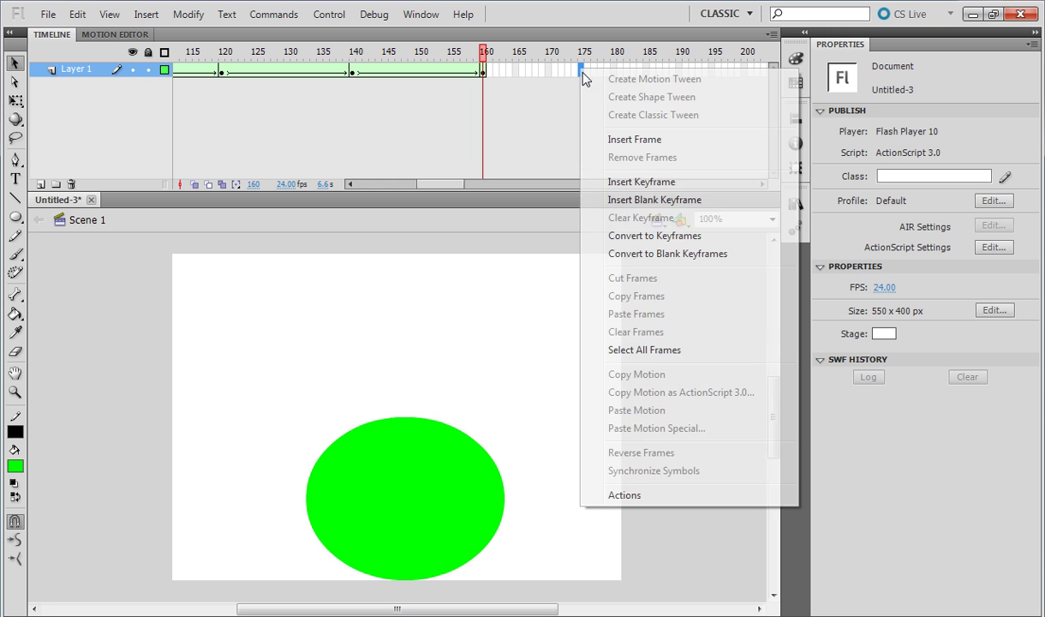
{"action": "left_click", "coordinate": [644, 183]}
{"action": "left_click_drag", "start_coordinate": [420, 485], "coordinate": [85, 271]}
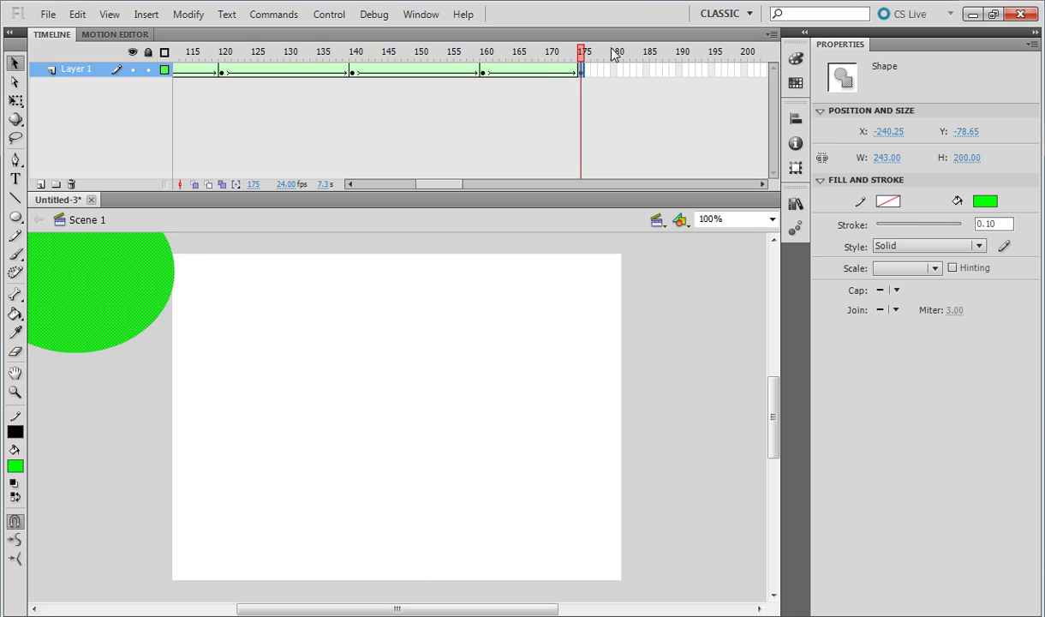
{"action": "left_click_drag", "start_coordinate": [580, 55], "coordinate": [4, 21]}
Step: Play the animation on stage, then publish the movie and switch to the browser preview
{"action": "left_click", "coordinate": [398, 234]}
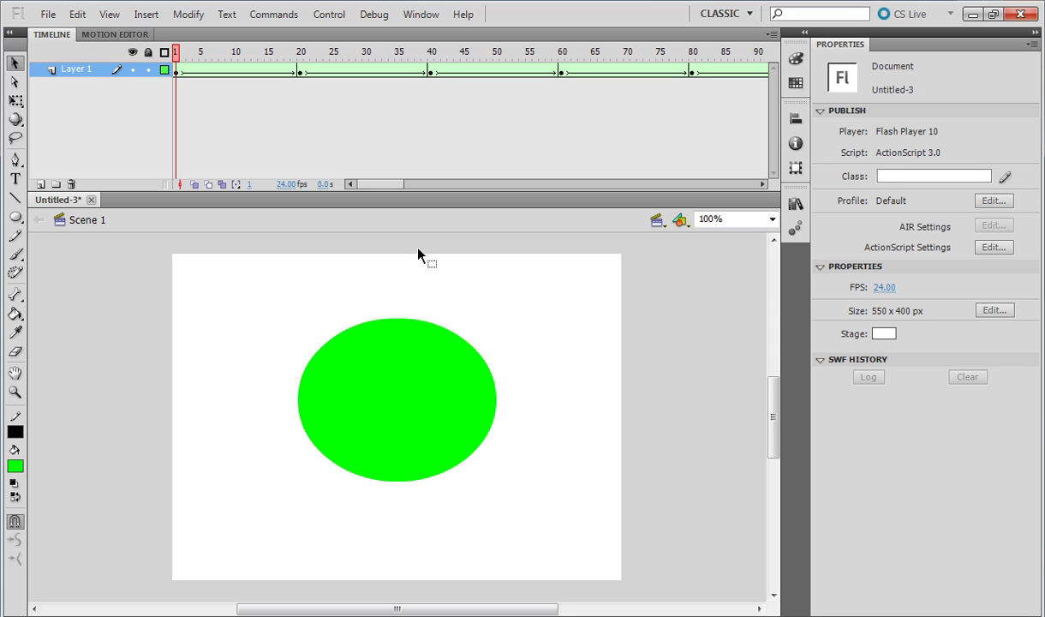
{"action": "key", "text": "Return"}
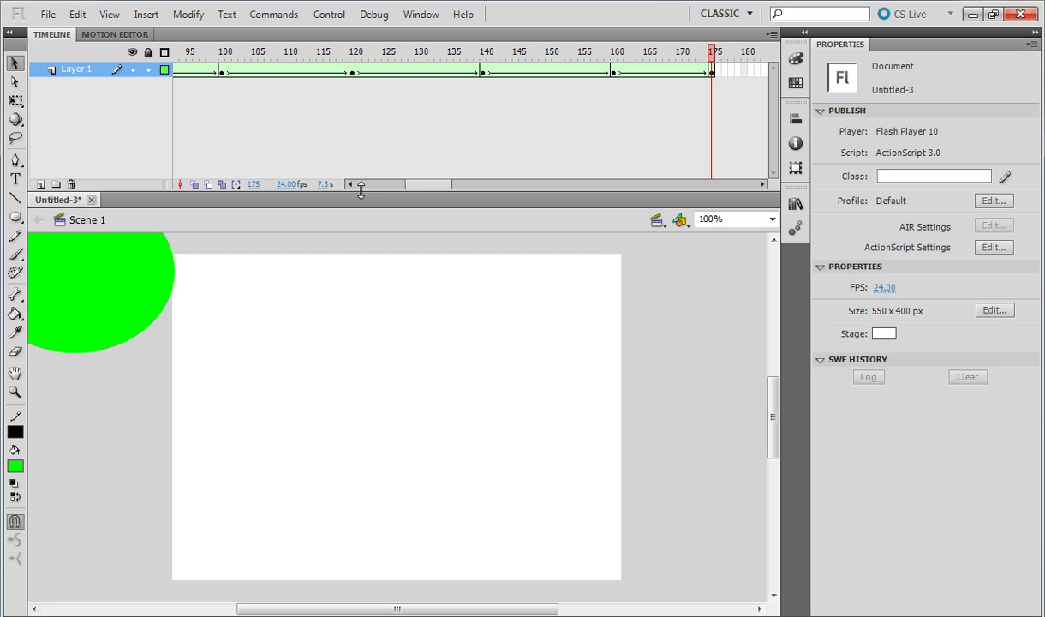
{"action": "key", "text": "shift+F12"}
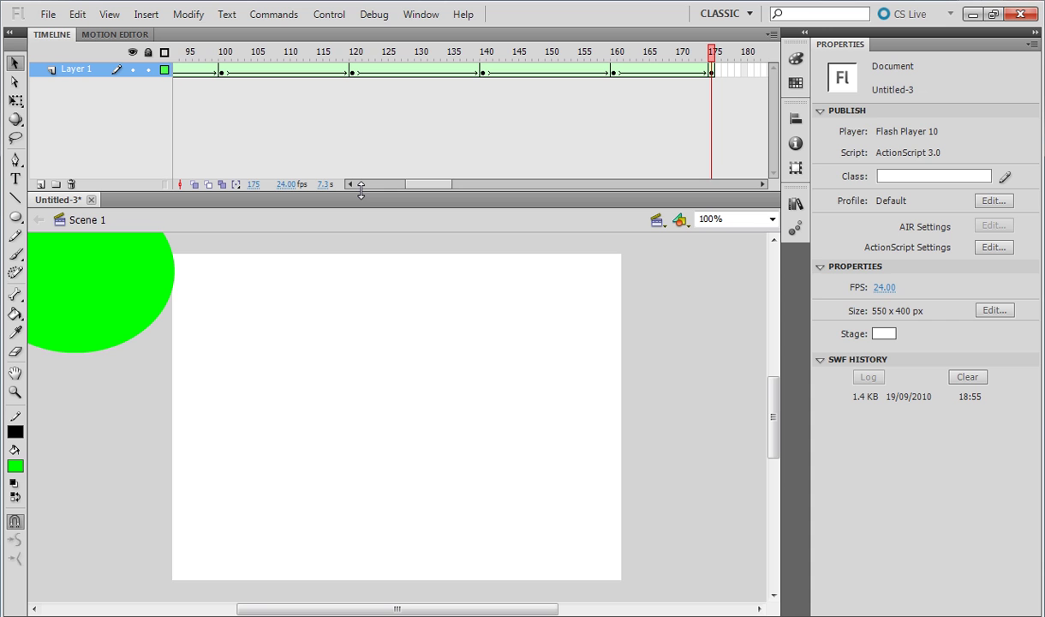
{"action": "key", "text": "alt+Tab"}
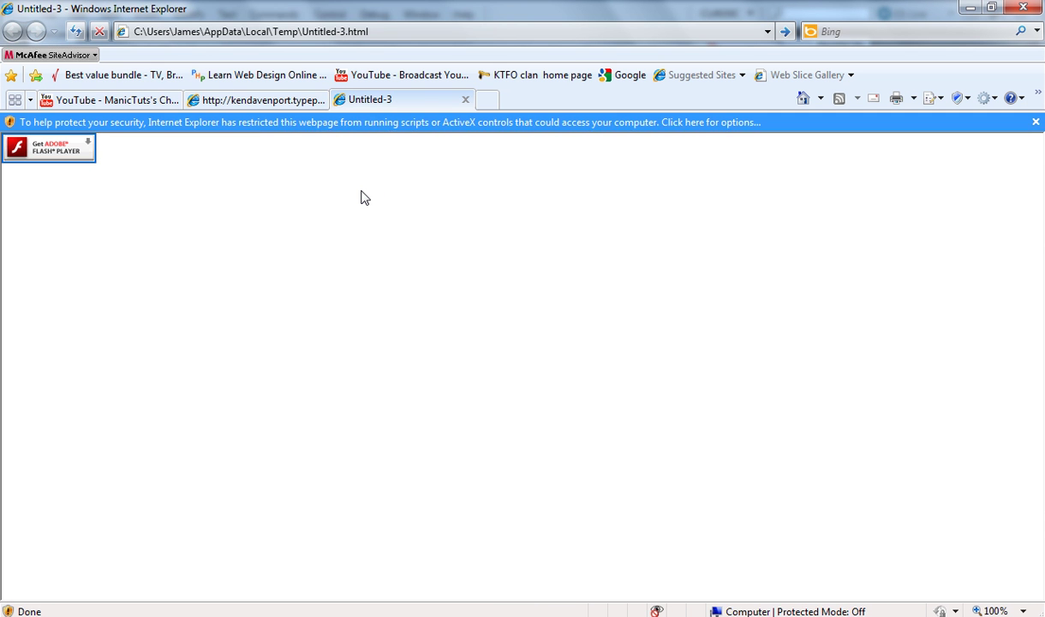
Step: Allow the blocked Flash content, watch the oval animation, then close the tab and return to Flash
{"action": "left_click", "coordinate": [317, 127]}
{"action": "left_click", "coordinate": [335, 133]}
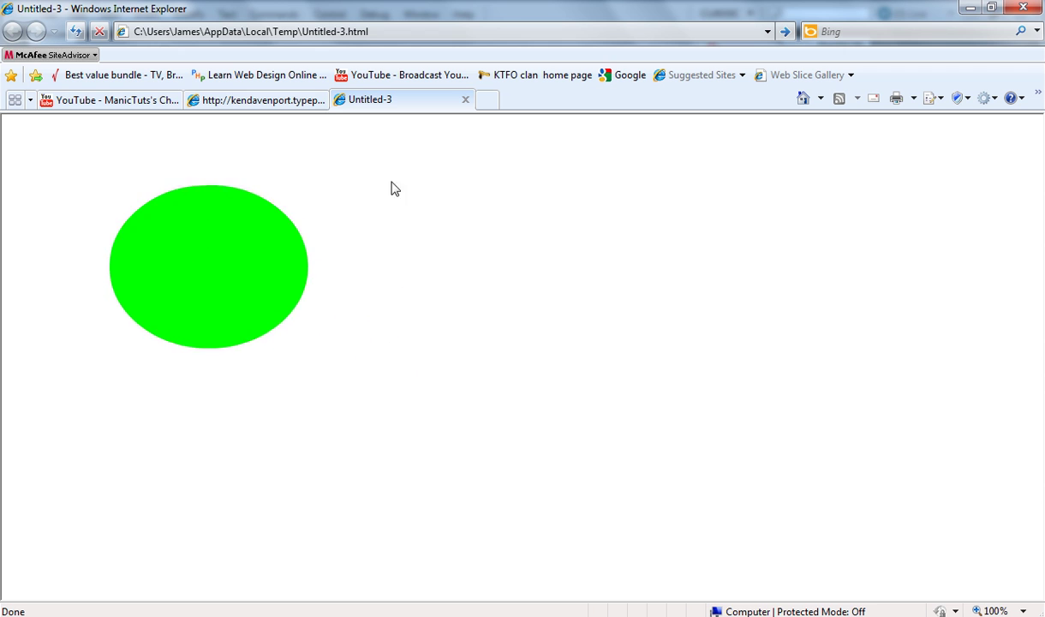
{"action": "left_click", "coordinate": [469, 102]}
{"action": "key", "text": "alt+Tab"}
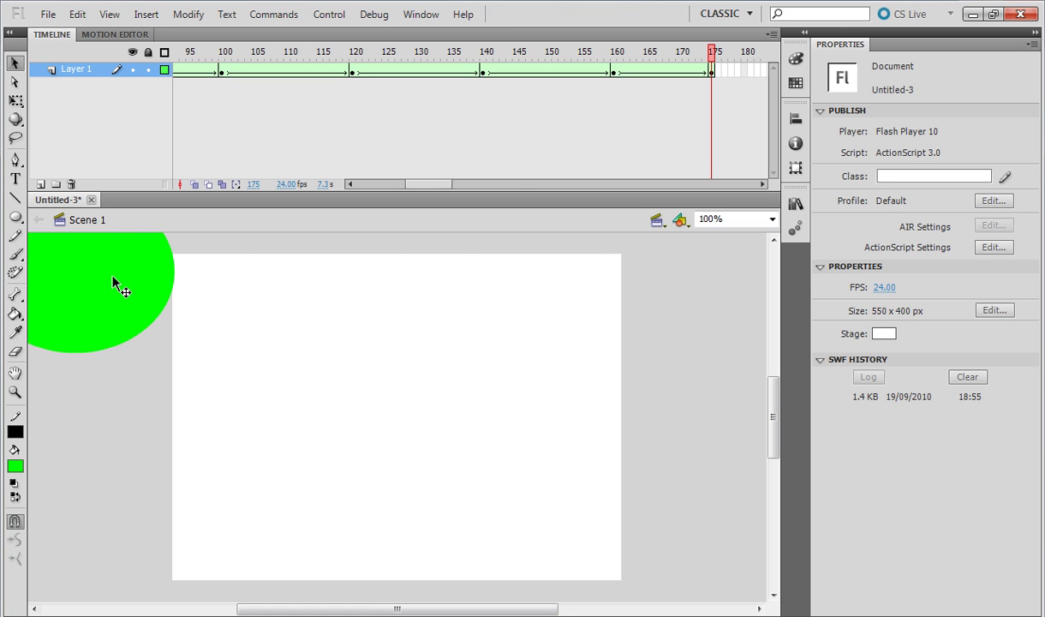
Step: Add a new Layer 2 and write a stop() frame script on it in the Actions panel
{"action": "left_click", "coordinate": [41, 184]}
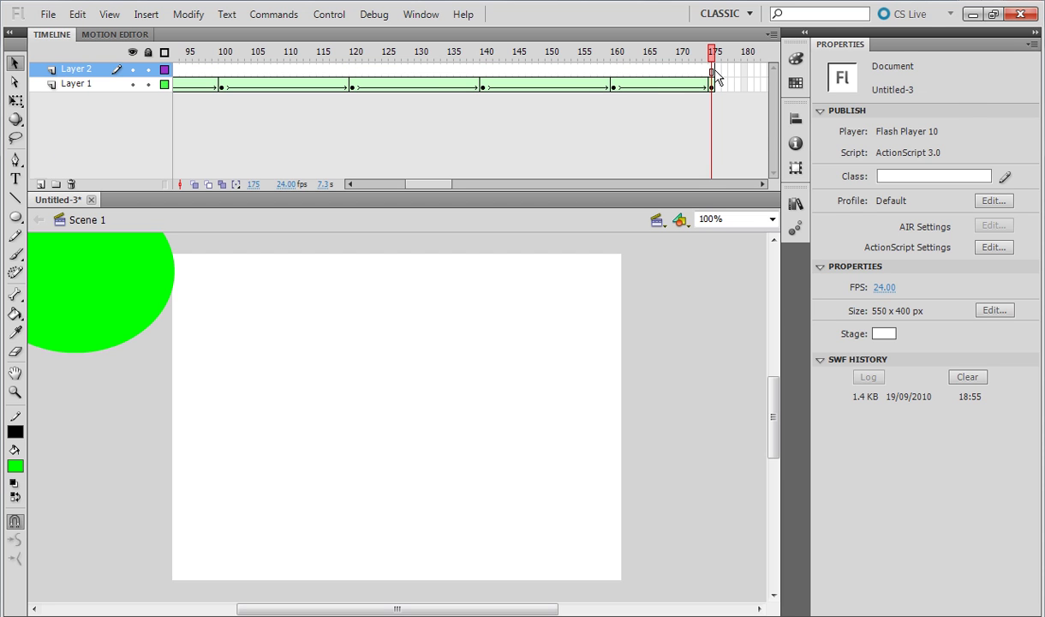
{"action": "left_click", "coordinate": [712, 70]}
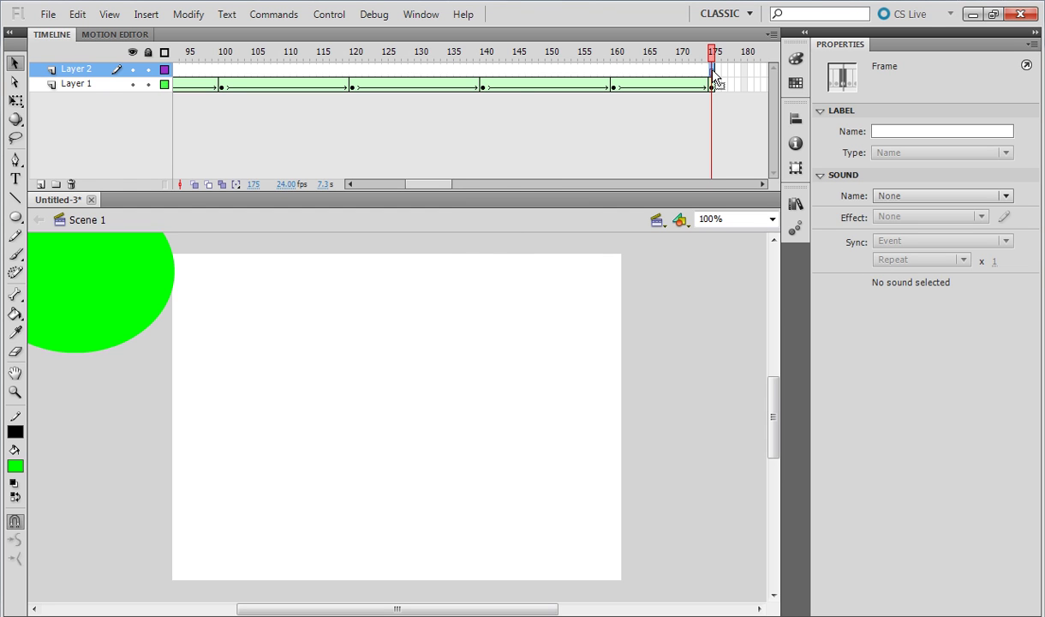
{"action": "key", "text": "F9"}
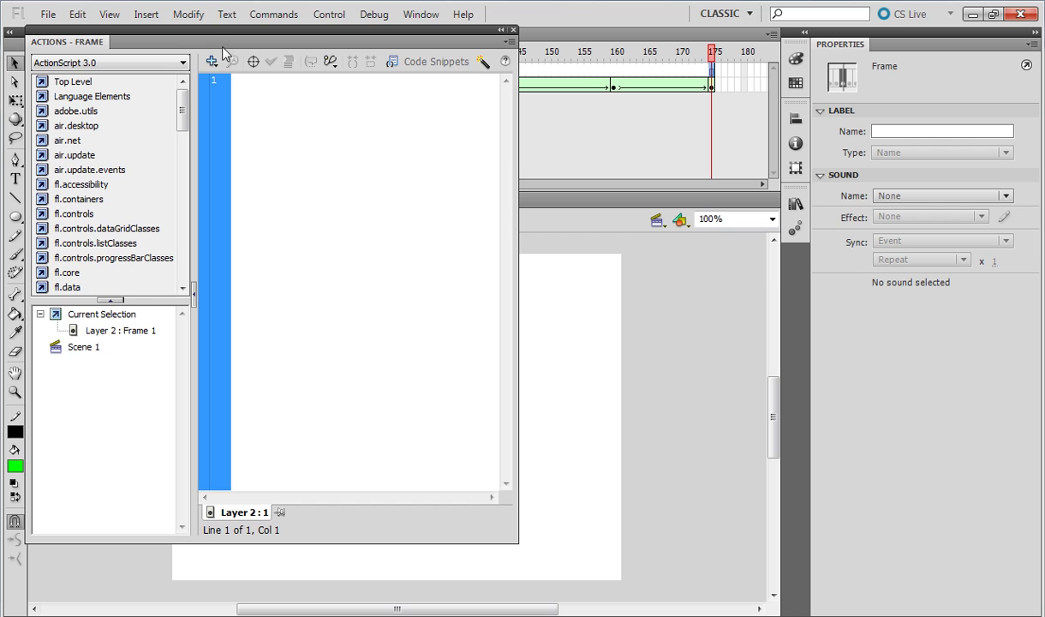
{"action": "left_click_drag", "start_coordinate": [206, 35], "coordinate": [286, 74]}
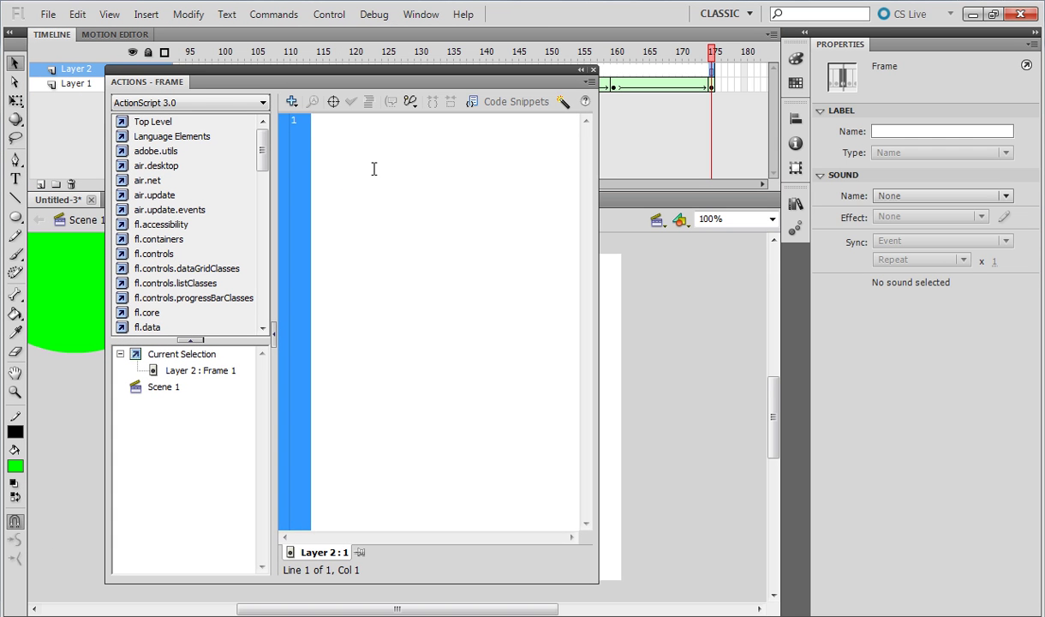
{"action": "type", "text": "stop()"}
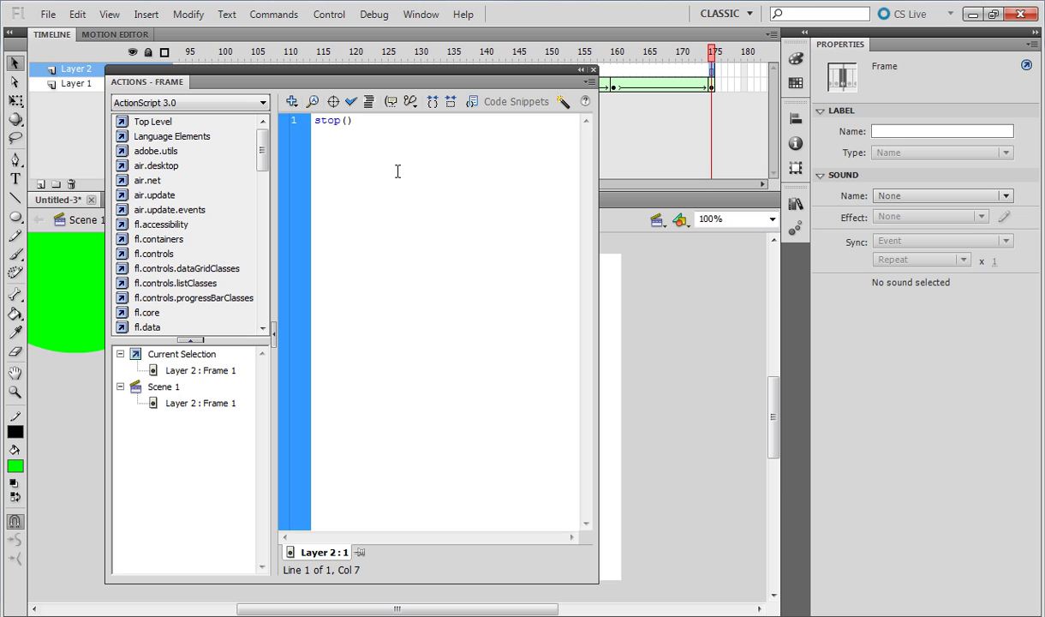
{"action": "left_click", "coordinate": [594, 70]}
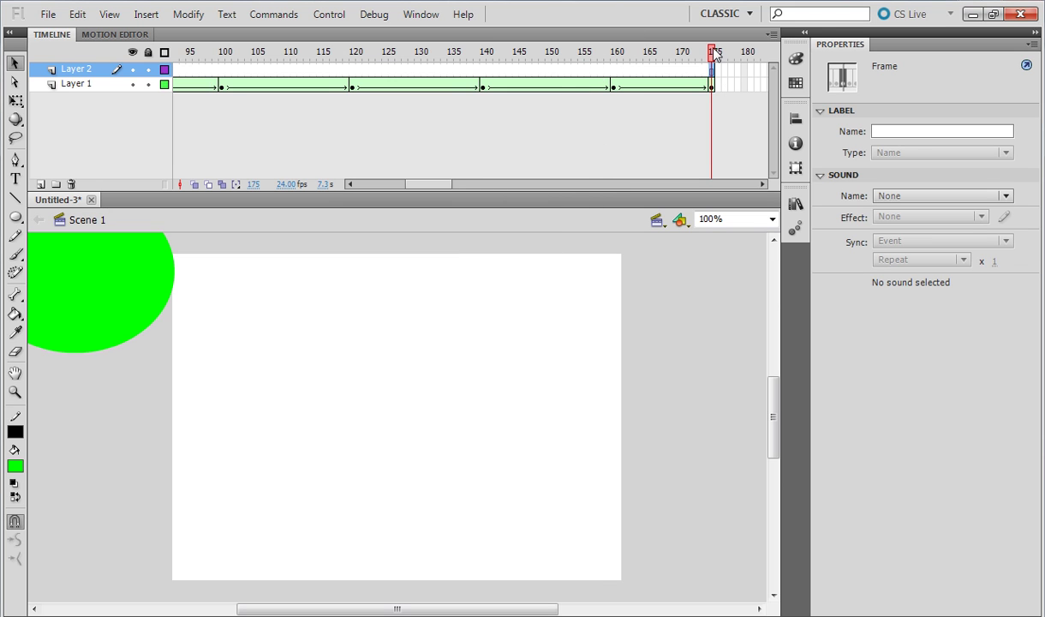
Step: Rewind to frame 1 and publish the movie again to test the stop() action
{"action": "left_click_drag", "start_coordinate": [685, 53], "coordinate": [3, 82]}
{"action": "left_click", "coordinate": [221, 100]}
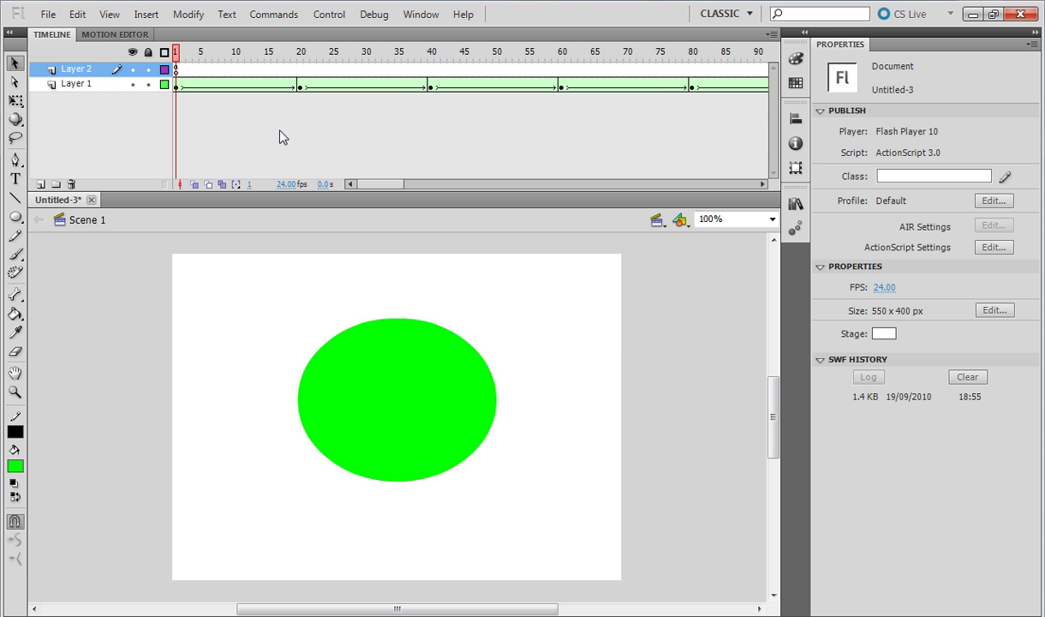
{"action": "key", "text": "shift+F12"}
Step: Move Layer 2's stop() keyframe to frame 175 and publish the movie to the browser
{"action": "left_click_drag", "start_coordinate": [175, 69], "coordinate": [561, 72]}
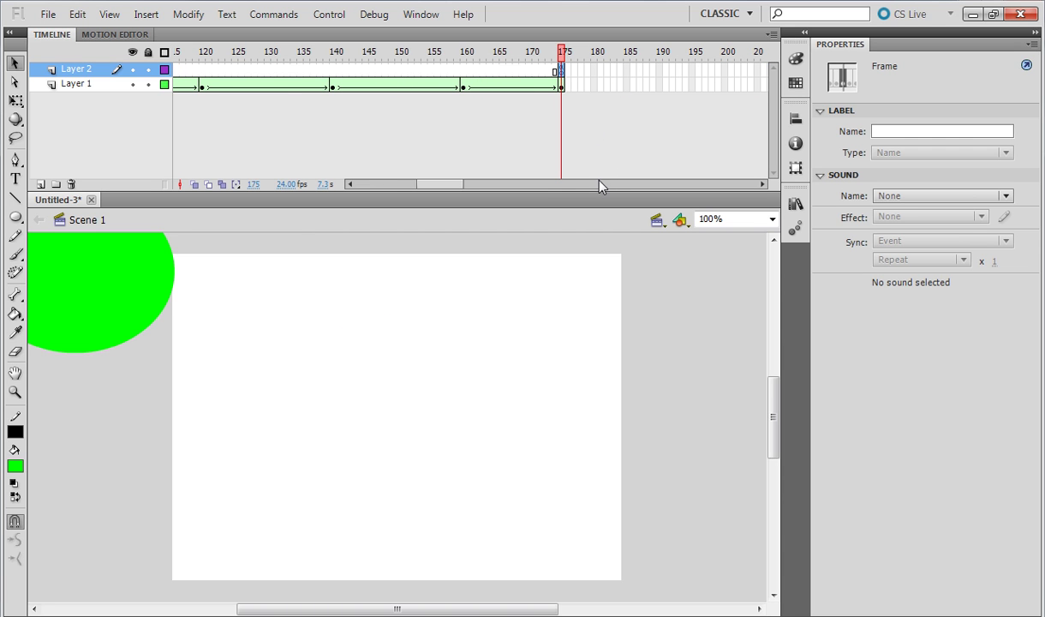
{"action": "left_click_drag", "start_coordinate": [407, 187], "coordinate": [227, 199]}
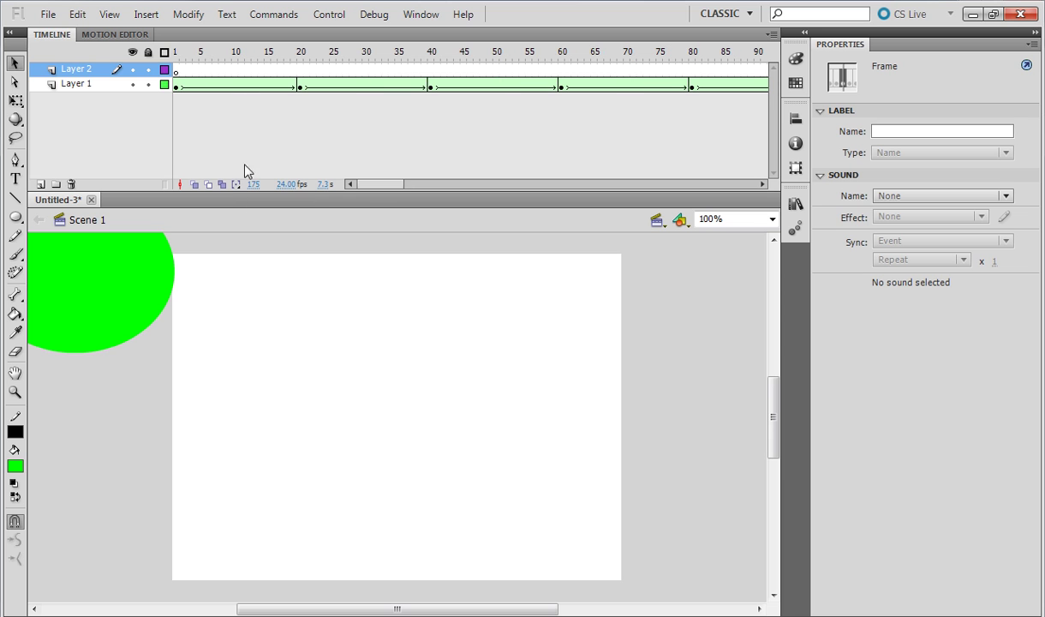
{"action": "key", "text": "F12"}
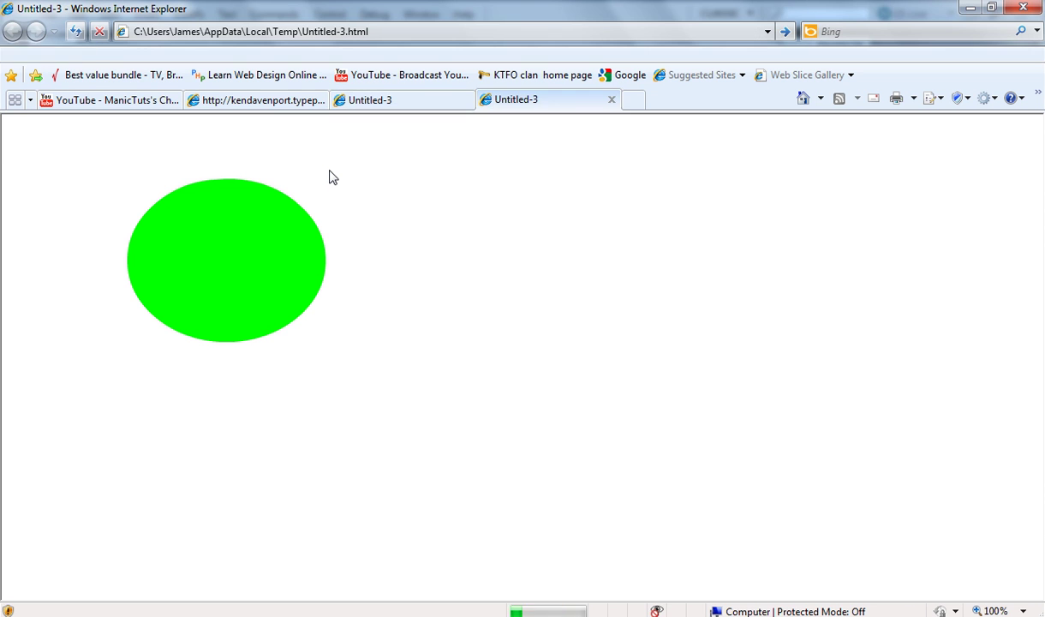
Step: Allow the blocked Flash content in Internet Explorer so the re-published green oval animation plays
{"action": "left_click", "coordinate": [322, 123]}
{"action": "left_click", "coordinate": [347, 138]}
{"action": "left_click", "coordinate": [566, 390]}
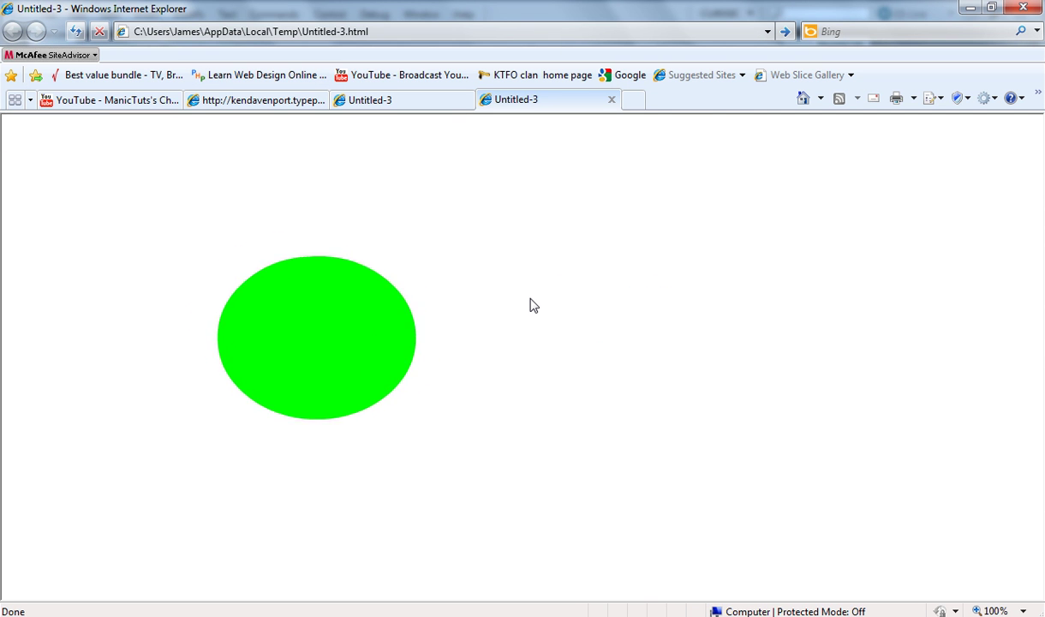